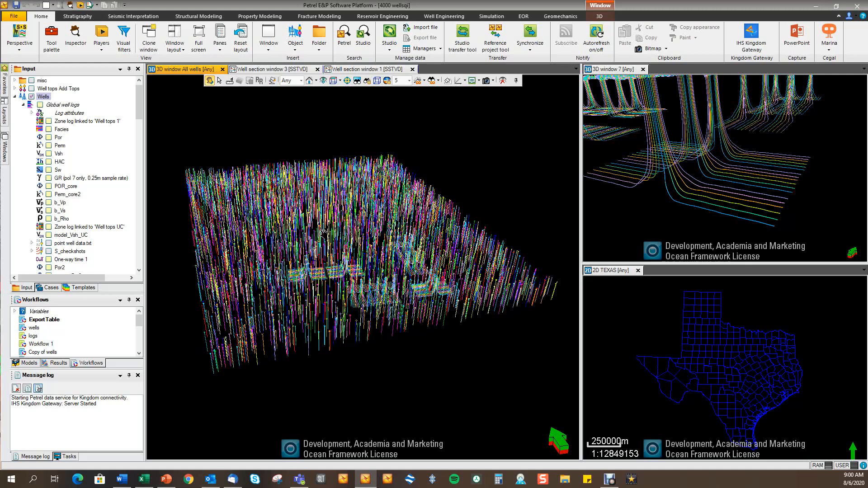
- Show Well section window 3 and open the Well data viewer for the Wells folder
drag(338, 292, 341, 293)
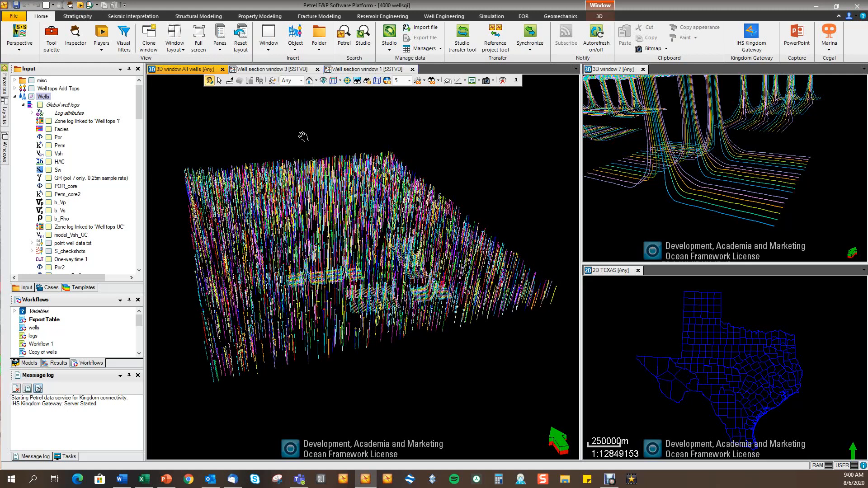
click(273, 69)
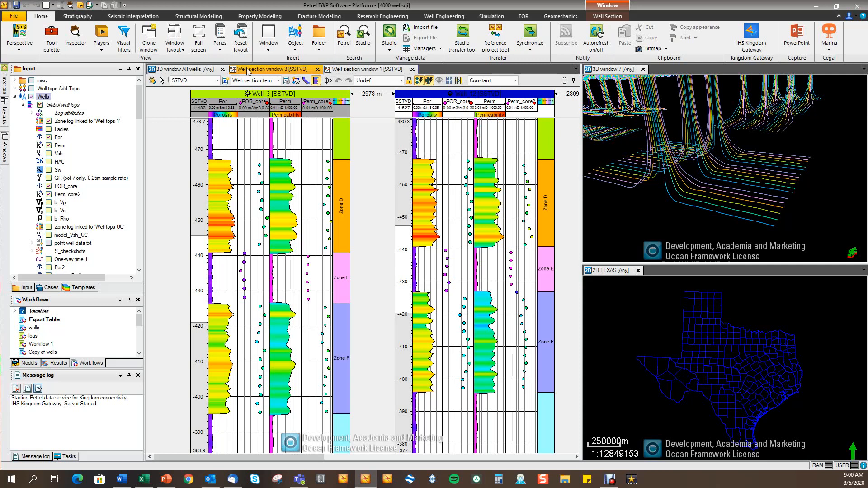
click(43, 97)
right_click(46, 99)
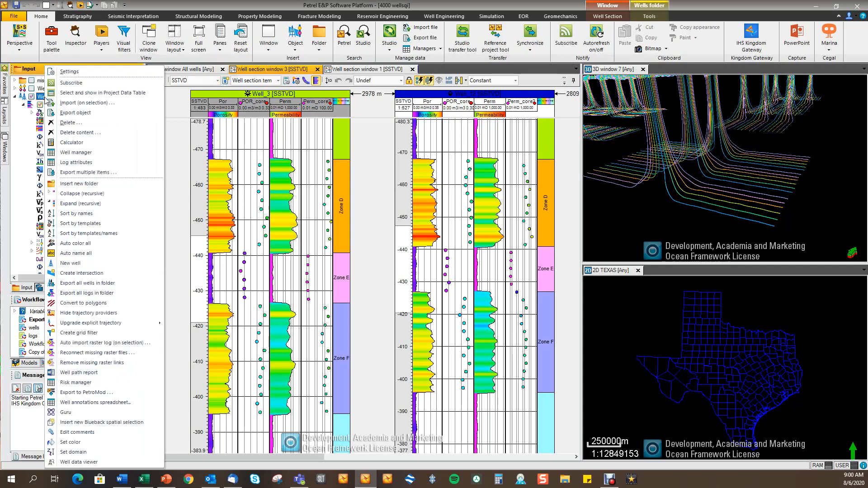
click(79, 461)
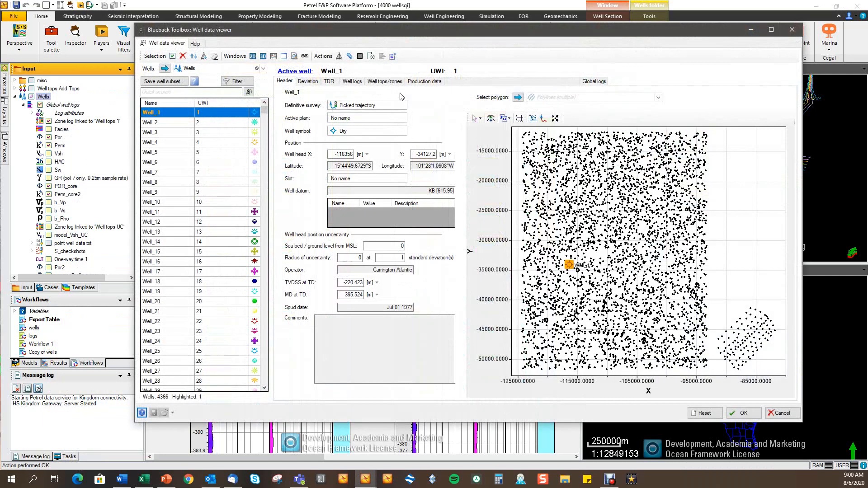
drag(434, 35, 426, 37)
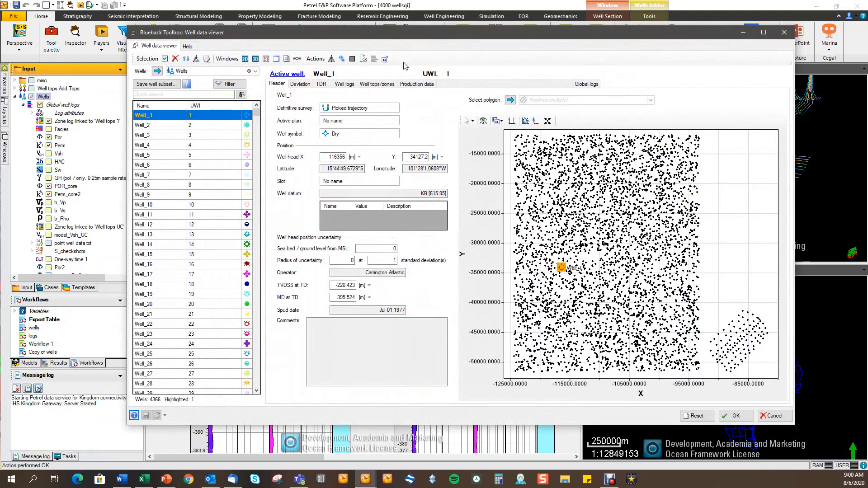
- Go to the global logs in the Well data viewer and refresh their log counts
click(586, 84)
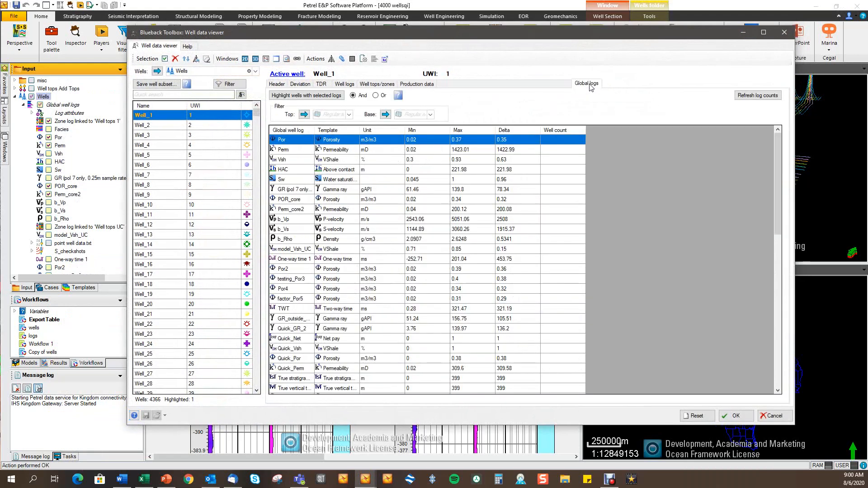
drag(586, 34, 593, 31)
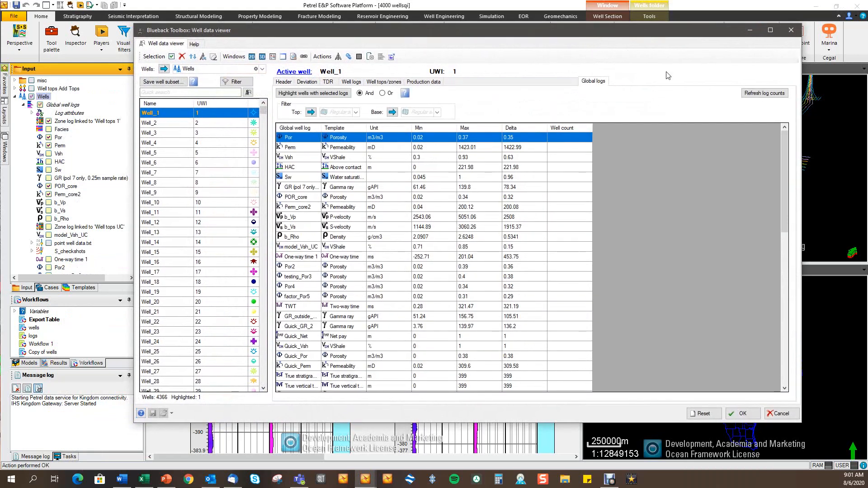
click(763, 93)
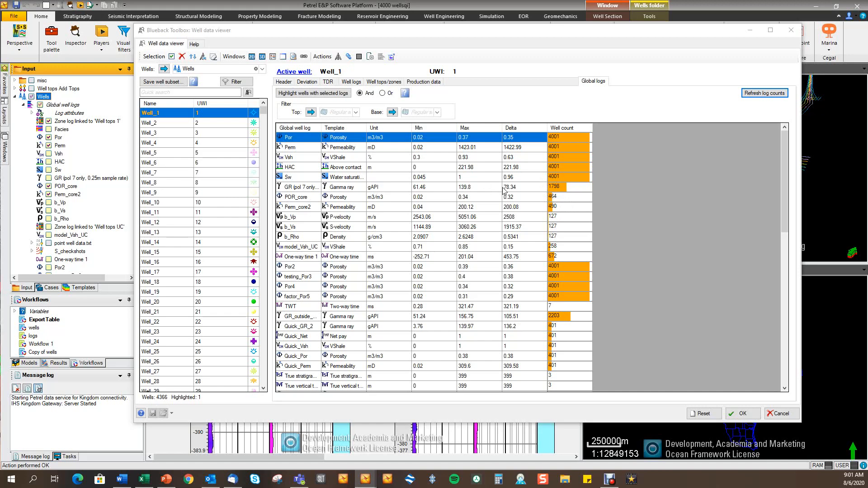
- Highlight the wells that contain all four logs Por, Perm, POR_core and Perm_core2
click(291, 151)
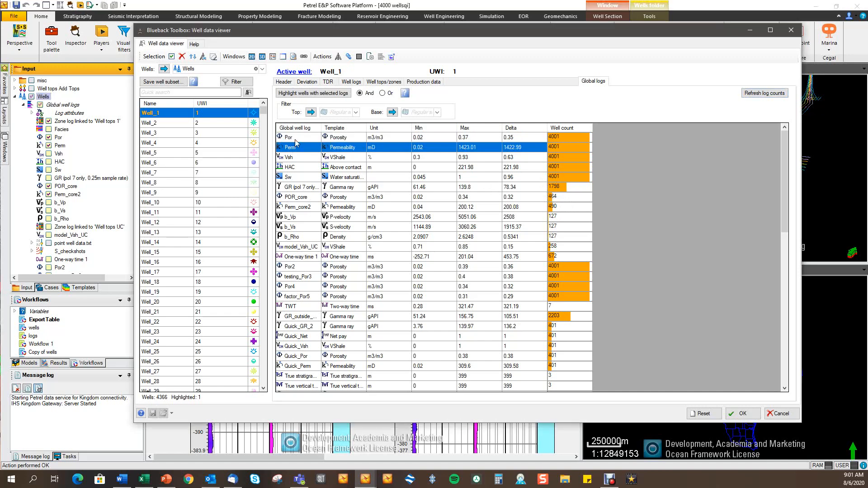
click(295, 140)
shift+click(297, 149)
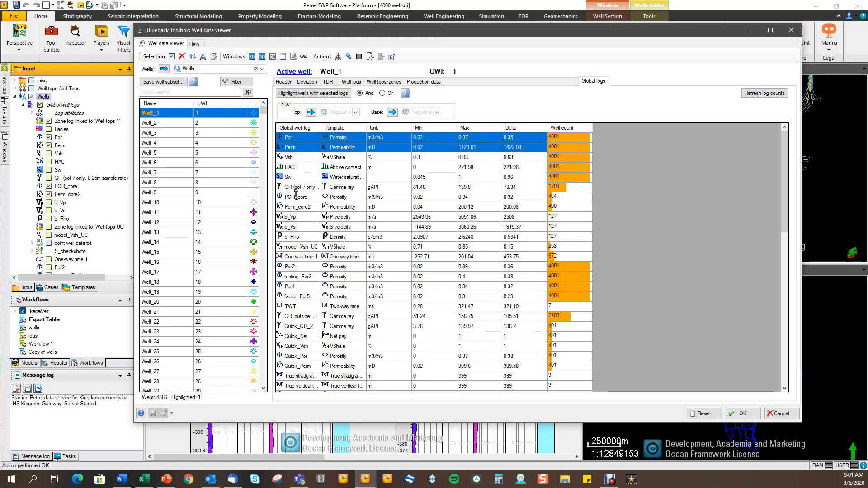
ctrl+click(296, 198)
ctrl+click(300, 207)
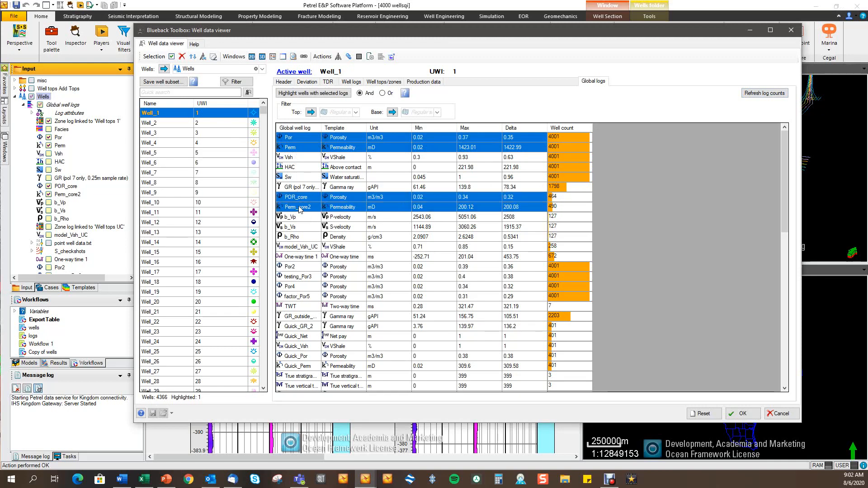
click(311, 94)
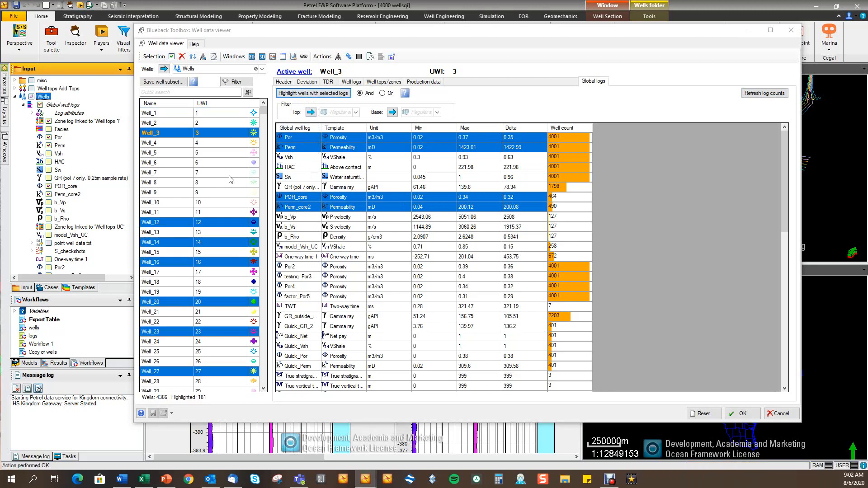
mouse_move(263, 111)
mouse_down()
mouse_move(264, 125)
mouse_move(264, 108)
mouse_up()
drag(274, 33, 269, 32)
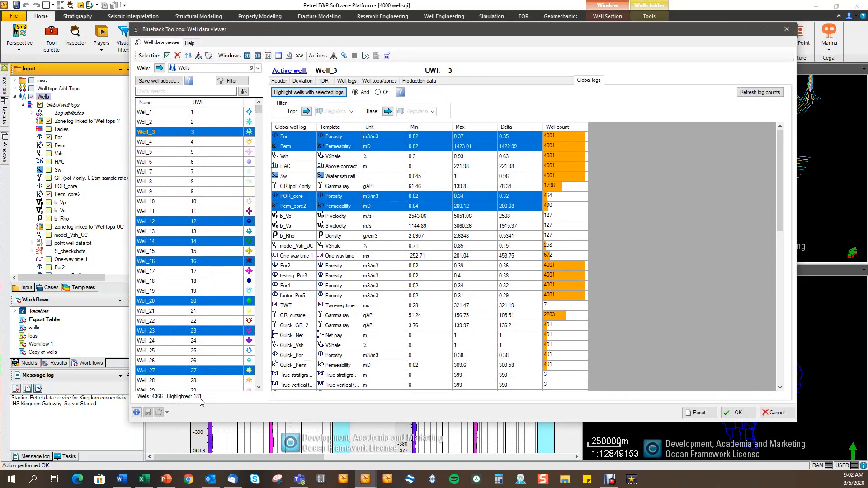
- Display the highlighted wells in a new 3D window and uncover the view
drag(302, 28, 554, 48)
click(510, 76)
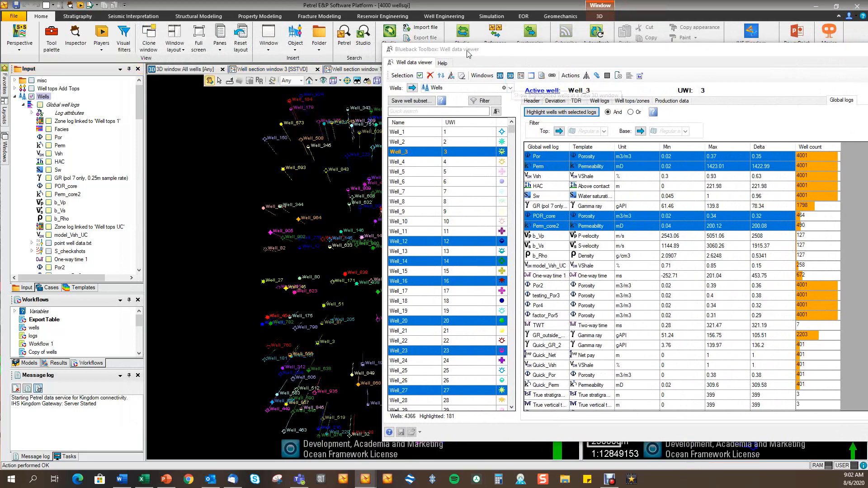
drag(423, 55, 582, 72)
drag(376, 273, 372, 221)
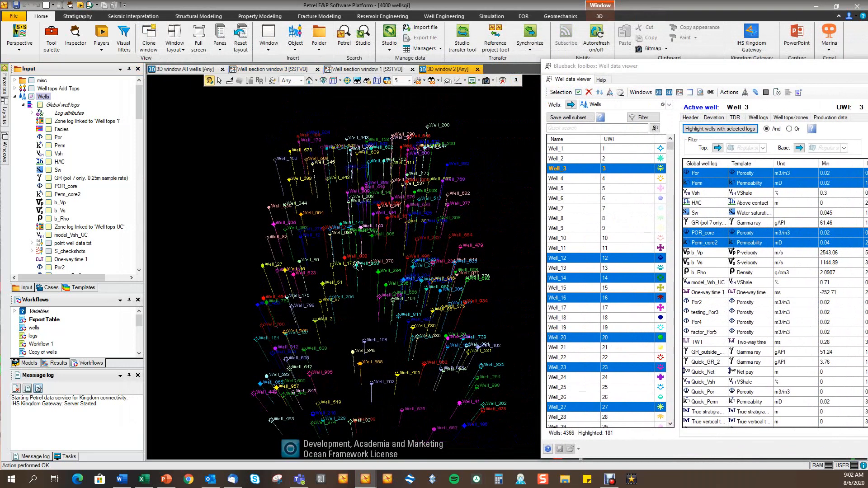
scroll(357, 265, down, 3)
- Show the zone log linked to Well tops 1 and the Por, Perm, POR_core and Perm_core2 logs on the 3D wells
click(49, 121)
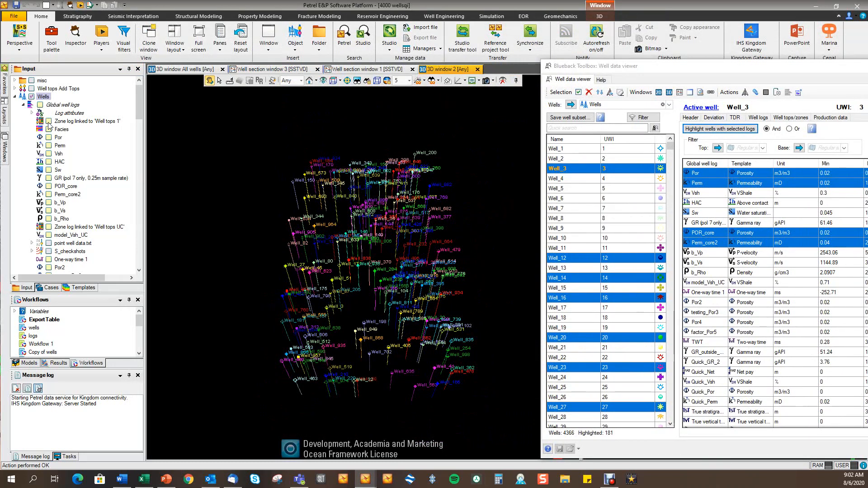
click(49, 146)
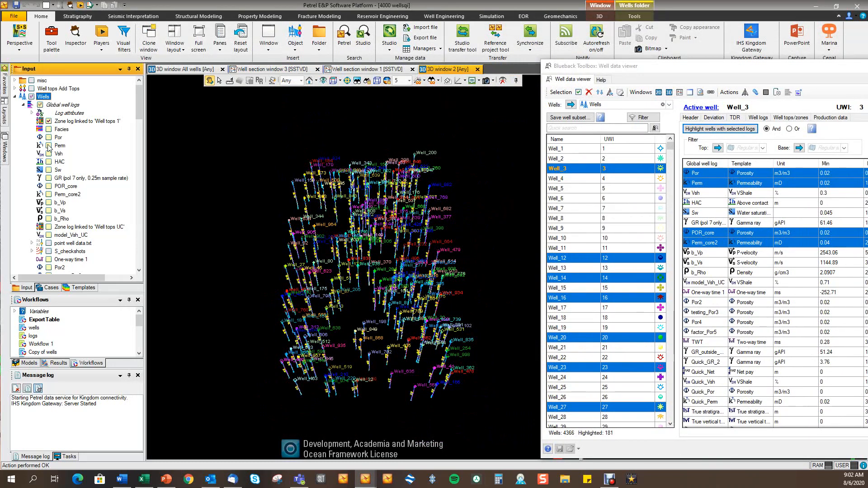
click(48, 186)
click(49, 194)
drag(605, 67, 867, 66)
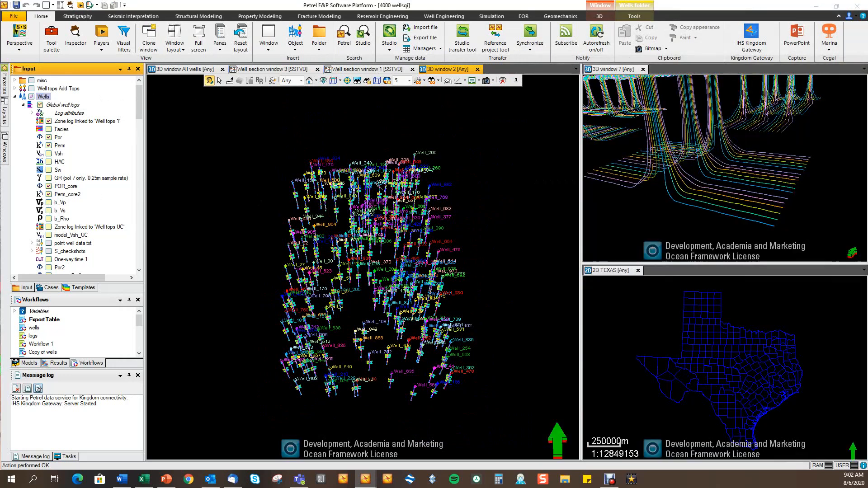
click(342, 220)
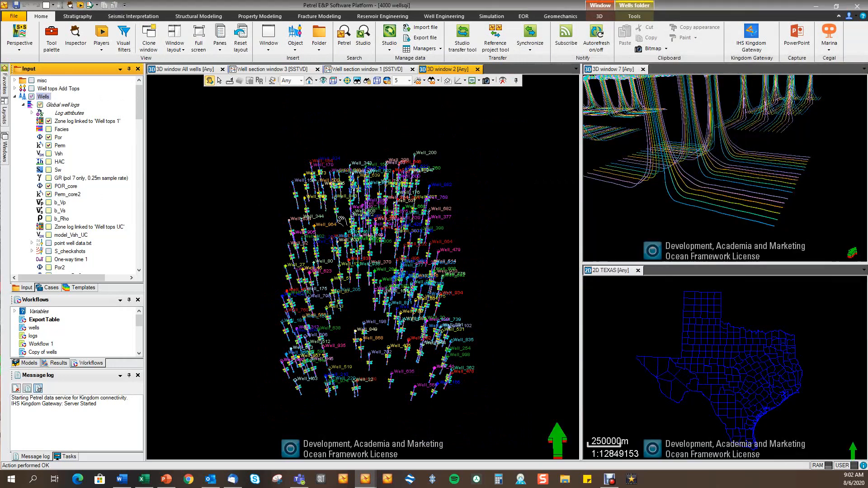
- Create a Blueback investigation named "poerperm" from the displayed wells and logs in a crossplot window
click(599, 16)
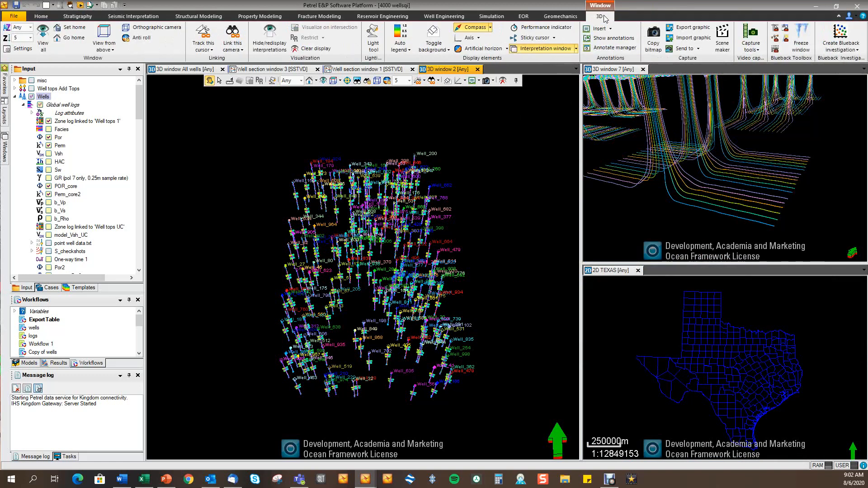
click(848, 51)
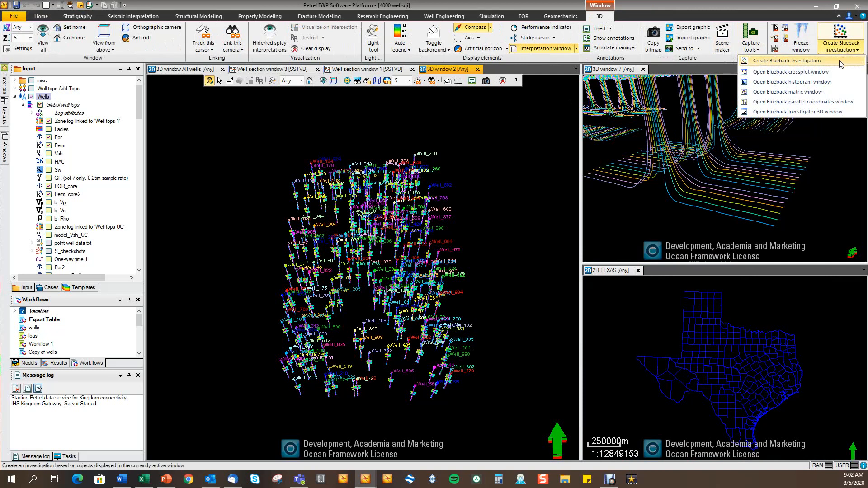
click(789, 71)
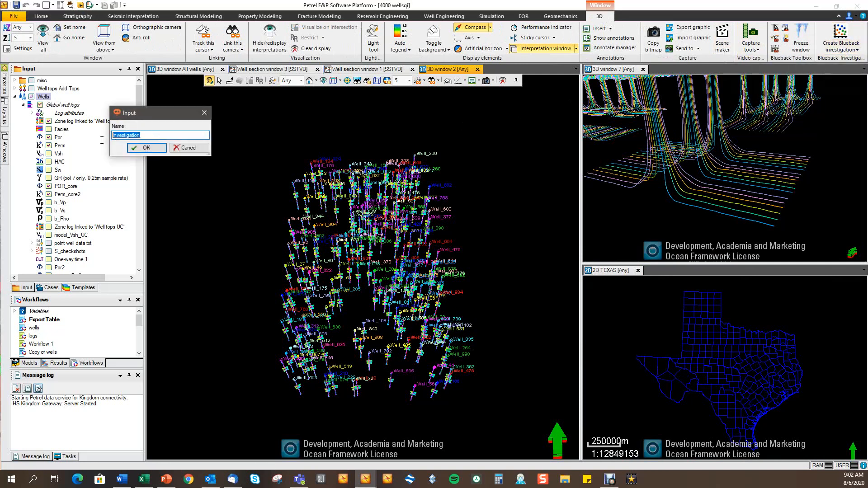
text(poerperm)
click(147, 150)
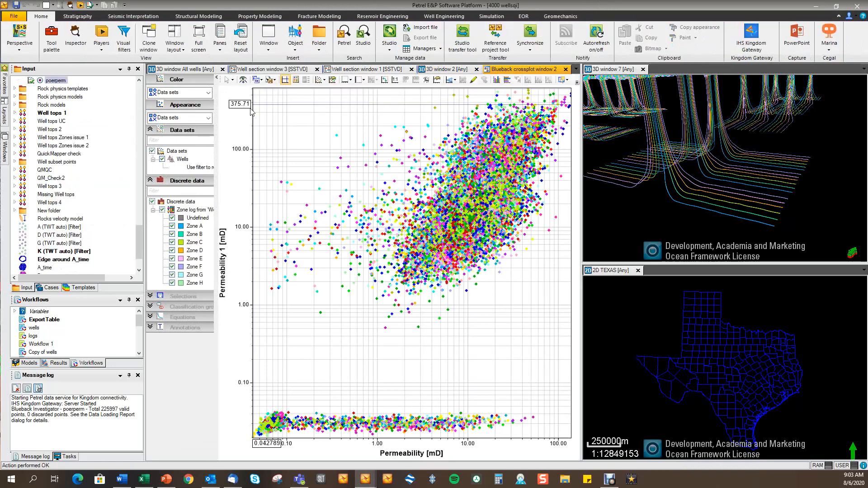
- Color the permeability crossplot points by the Well tops 1 zone log
click(201, 93)
click(183, 171)
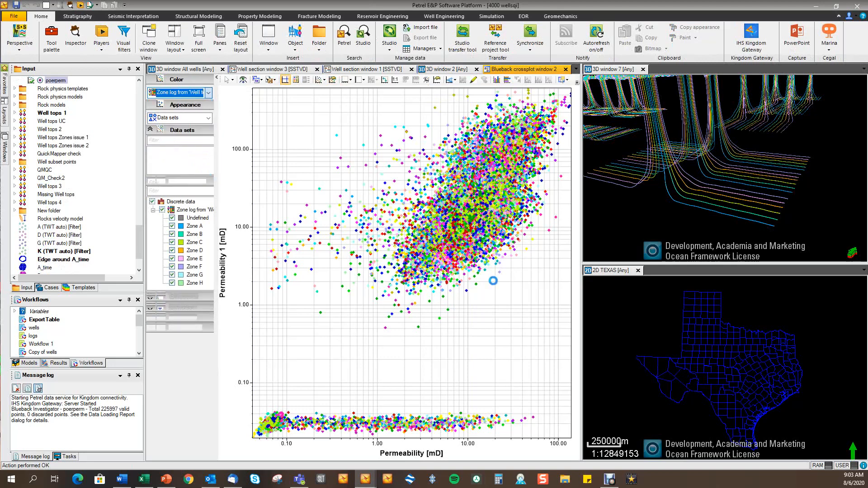
scroll(446, 237, down, 2)
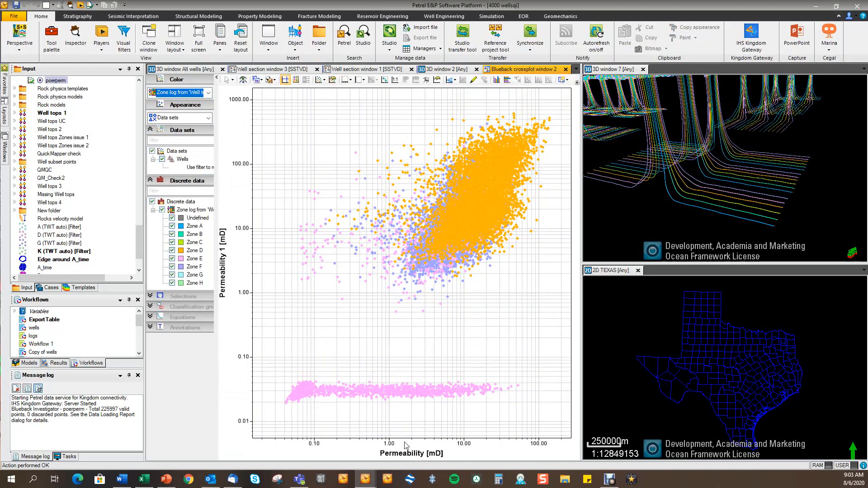
click(357, 80)
click(345, 80)
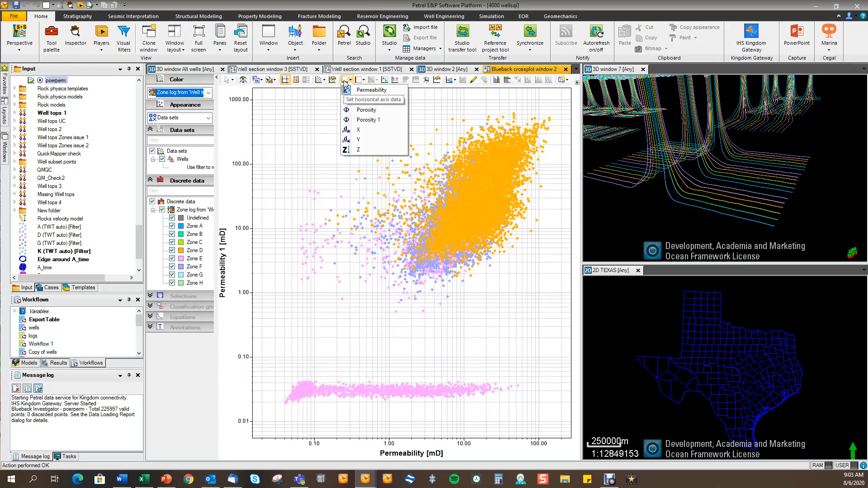
click(345, 82)
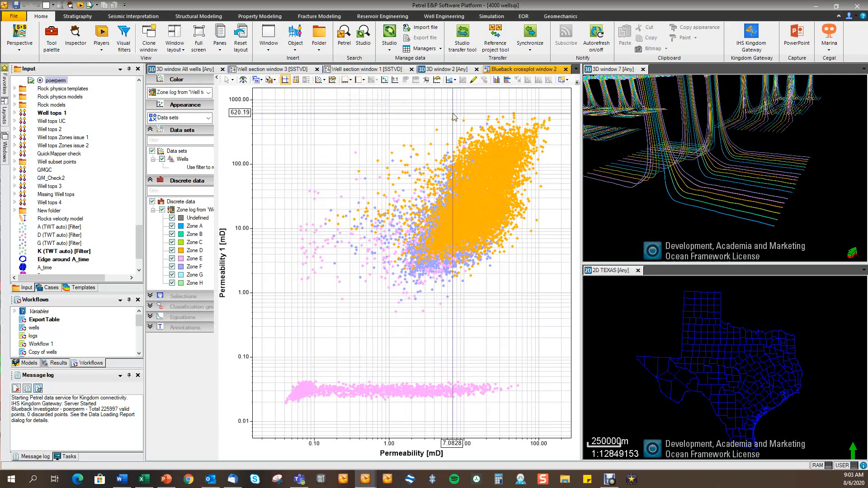
- Filter Undefined, Zone A and Zone B out of the crossplot, and turn all the zones back on
click(171, 218)
click(172, 226)
click(172, 234)
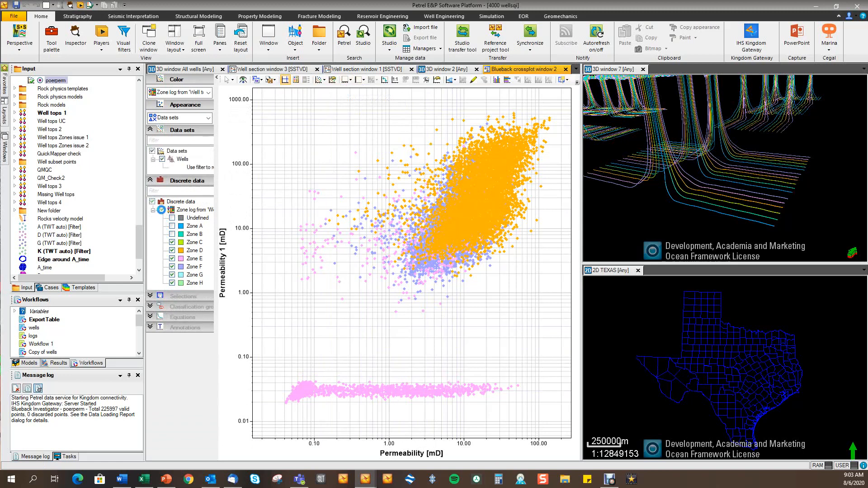
click(161, 209)
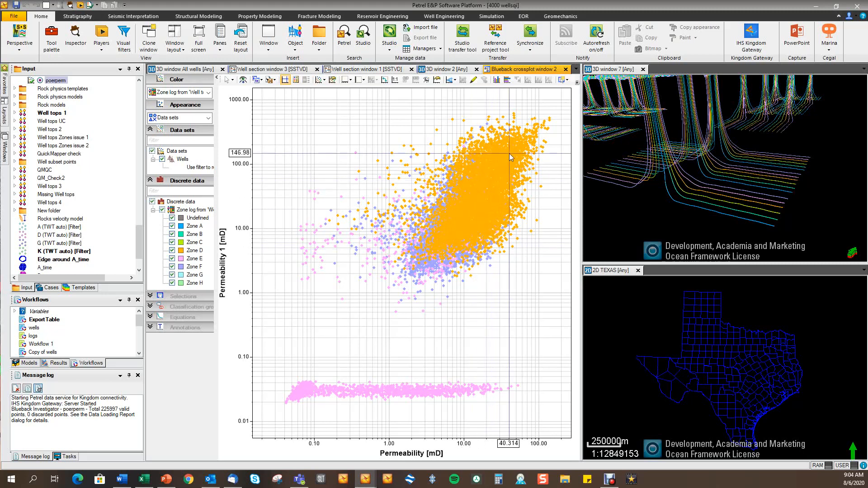
- Close the crossplot window and show Well section window 1 with the b_Vp, b_Vs and b_Rho logs
click(566, 69)
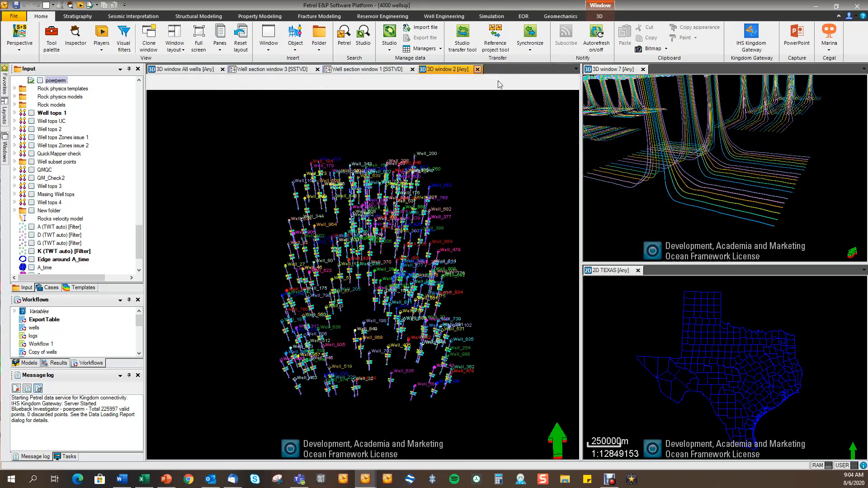
click(381, 71)
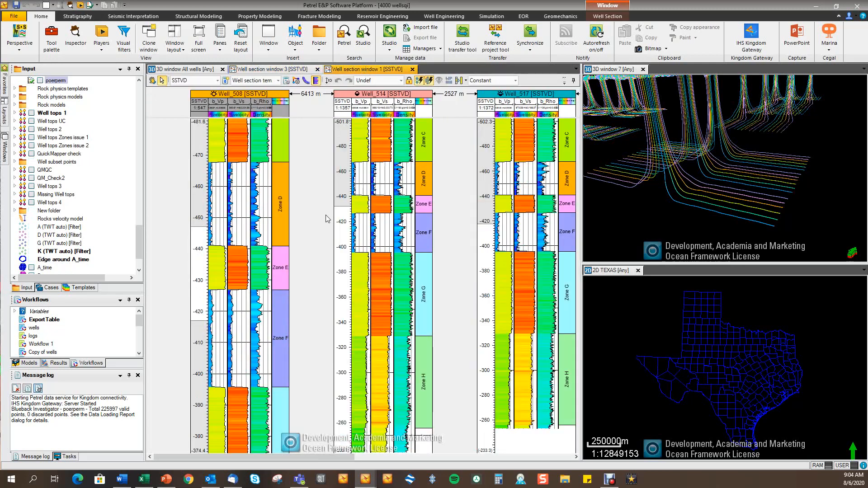
scroll(81, 182, up, 10)
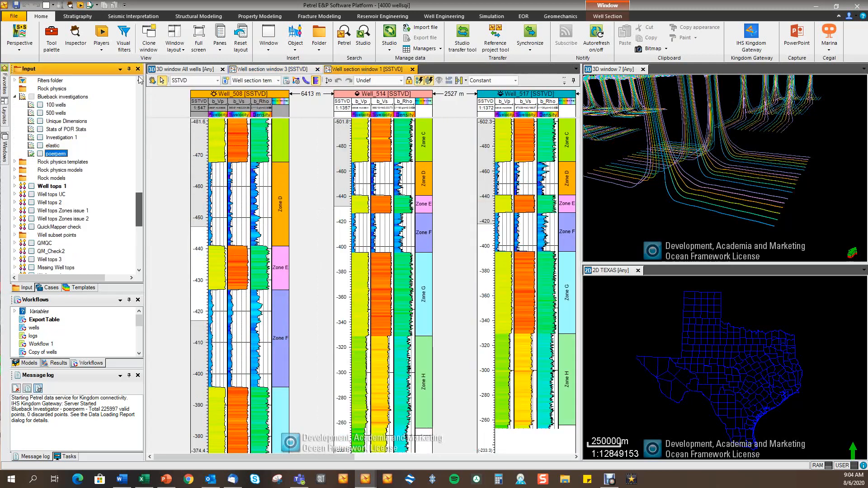
scroll(81, 183, down, 3)
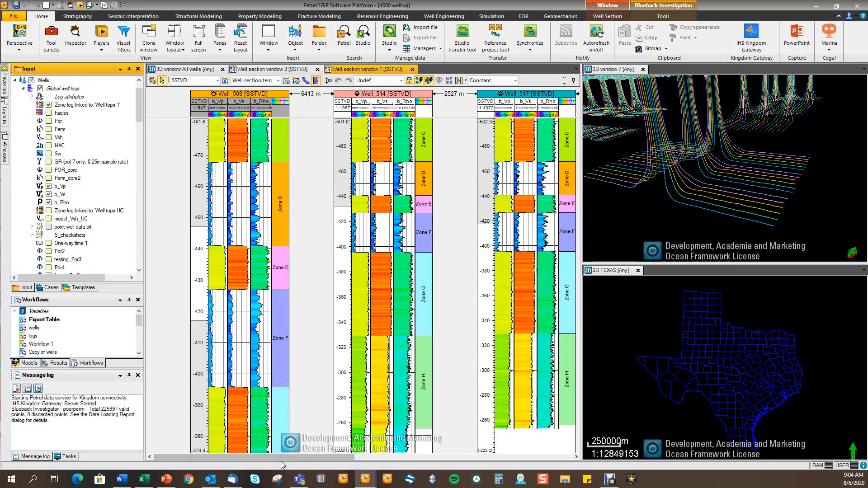
mouse_move(271, 457)
mouse_down()
mouse_move(380, 456)
mouse_move(265, 456)
mouse_up()
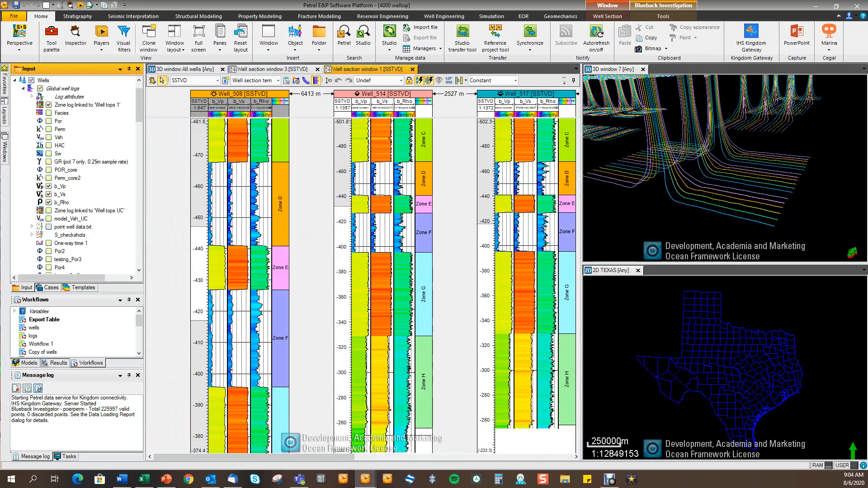
- Highlight the wells that have all three of the b_Vp, b_Vs and b_Rho logs in the Well data viewer
drag(867, 42, 519, 41)
click(401, 254)
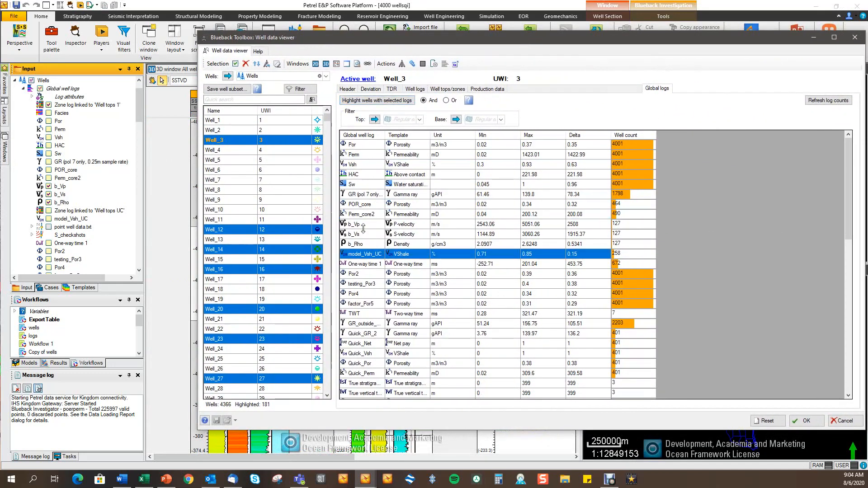
click(357, 224)
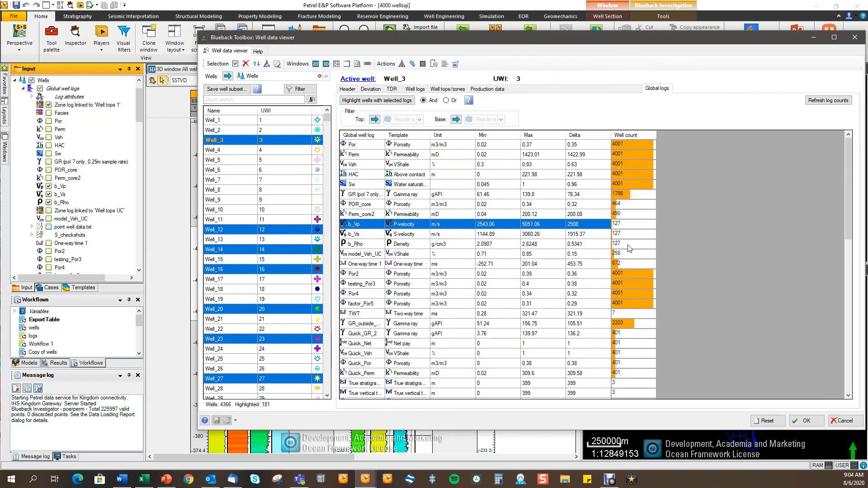
shift+click(355, 244)
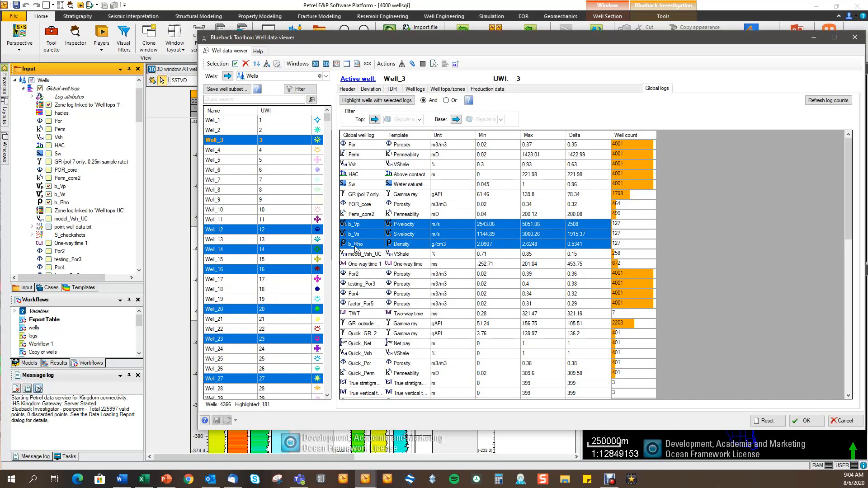
click(369, 101)
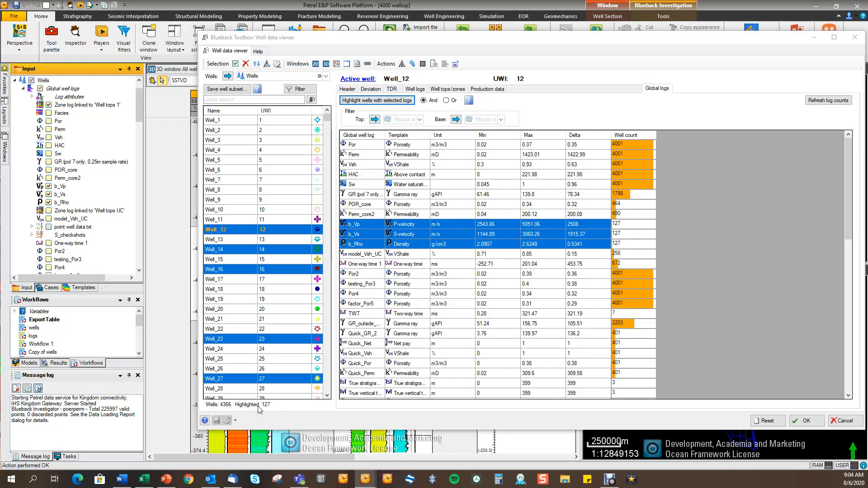
- Display the highlighted wells in a new 3D window and move the Well data viewer aside to expose them
click(435, 64)
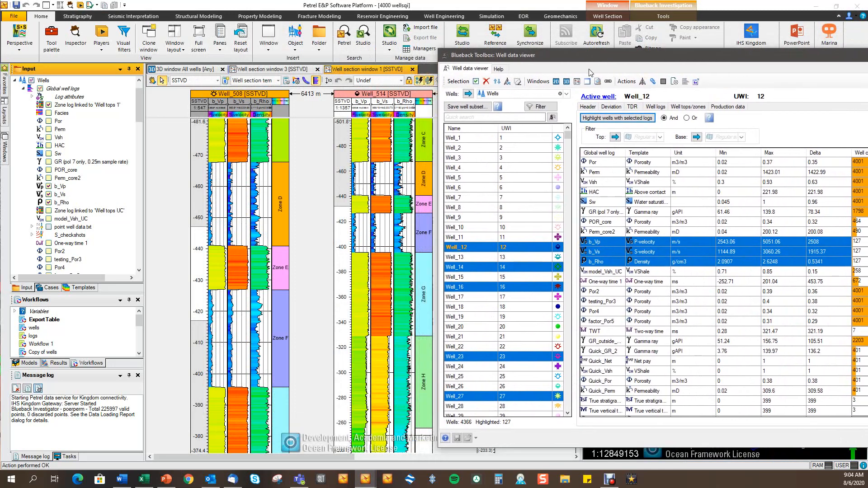
click(566, 83)
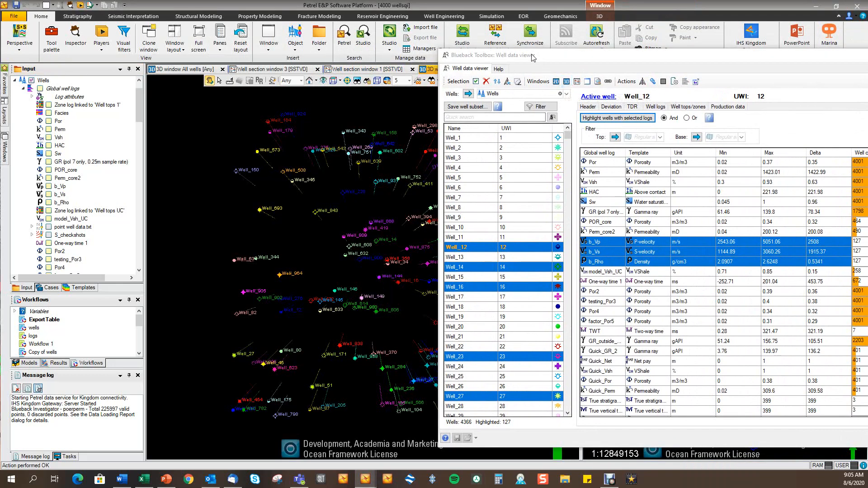
drag(533, 56, 618, 64)
drag(361, 289, 347, 247)
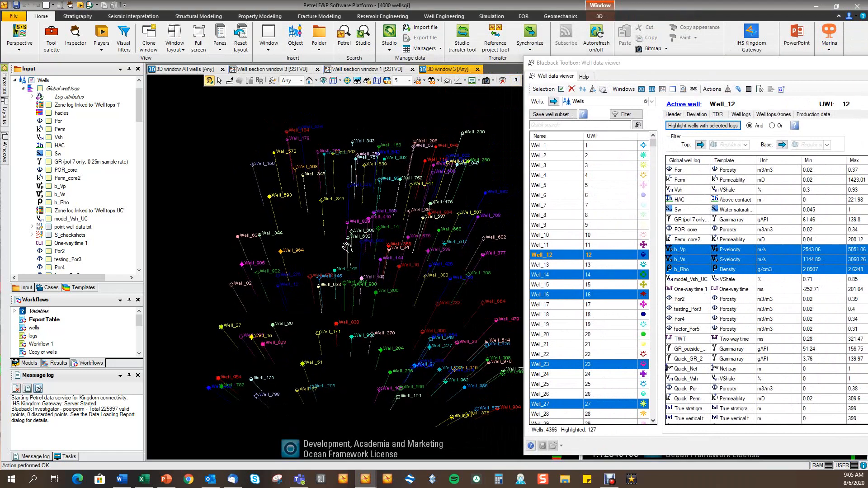
- Show the b_Vp, b_Vs and b_Rho global logs along the wells in 3D window 3, clearing the Well data viewer out of the way
click(49, 186)
click(48, 194)
click(48, 202)
drag(563, 63, 845, 78)
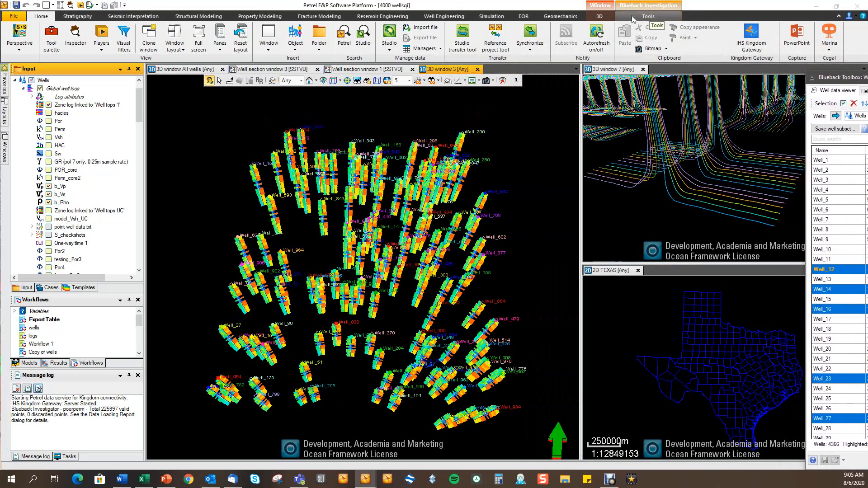
- Create a Blueback investigation named "elastic" from the displayed wells and logs in a matrix window
click(600, 17)
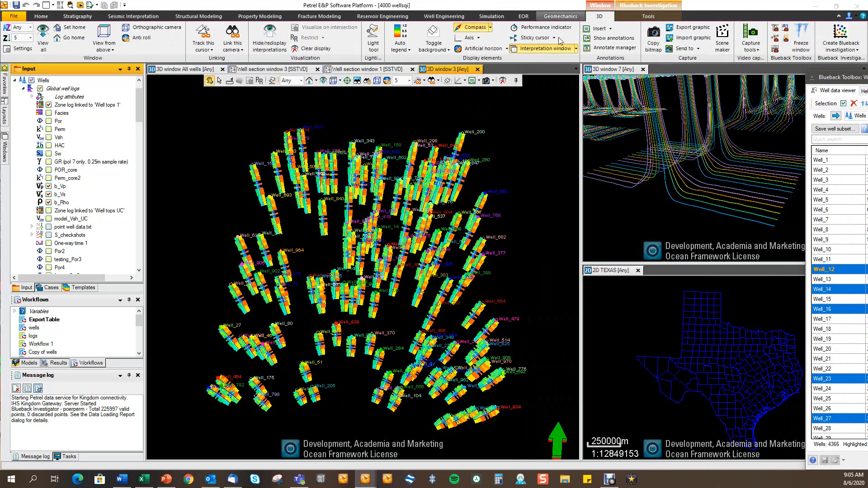
click(842, 50)
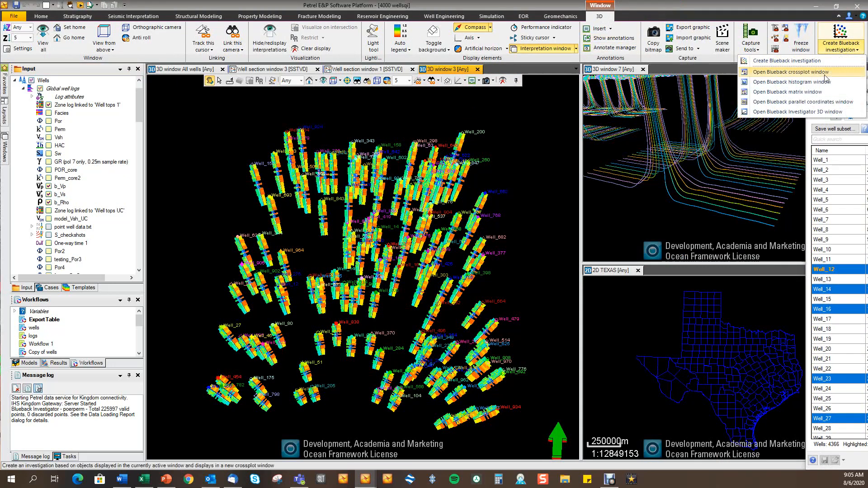
click(815, 92)
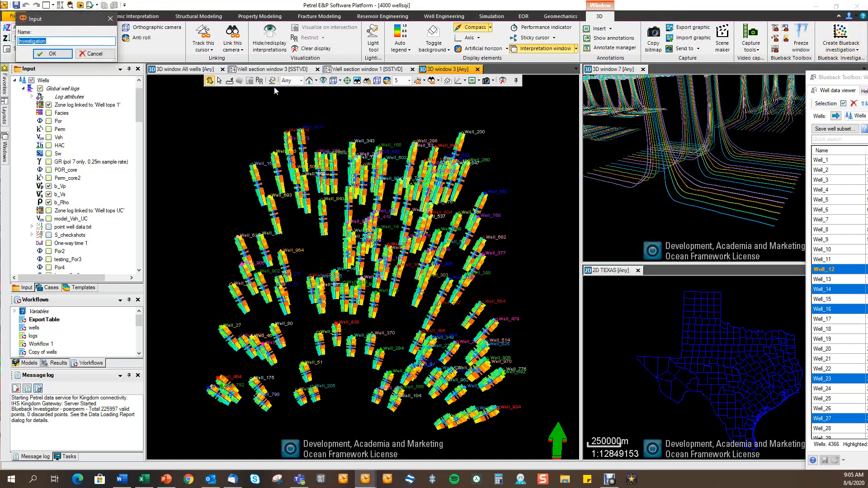
text(elastic)
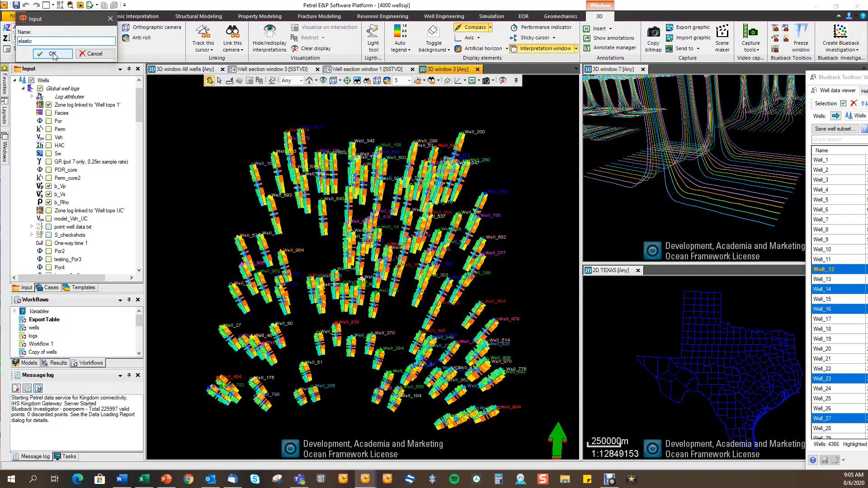
click(52, 53)
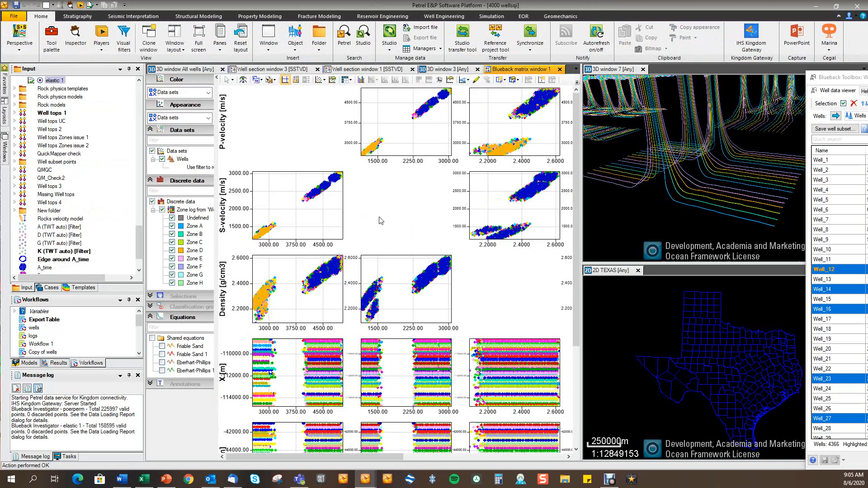
- Remove the X, Y and Z data from the matrix crossplots and maximize the matrix window
click(346, 80)
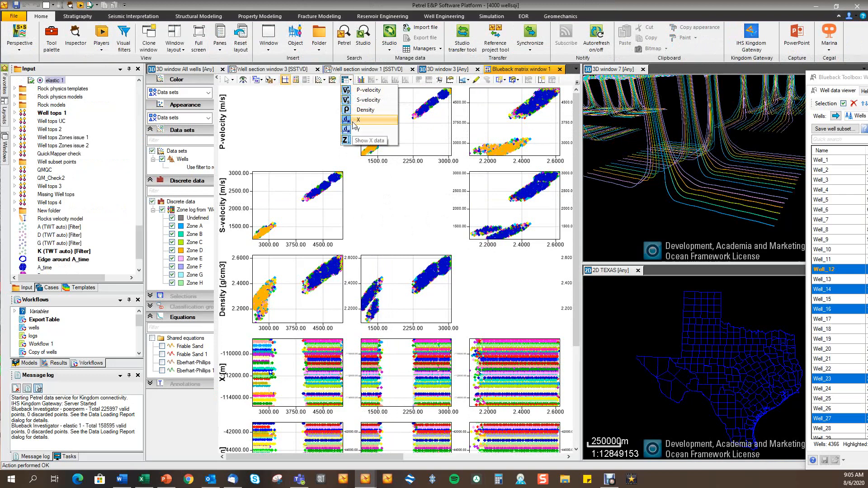
click(354, 121)
click(347, 80)
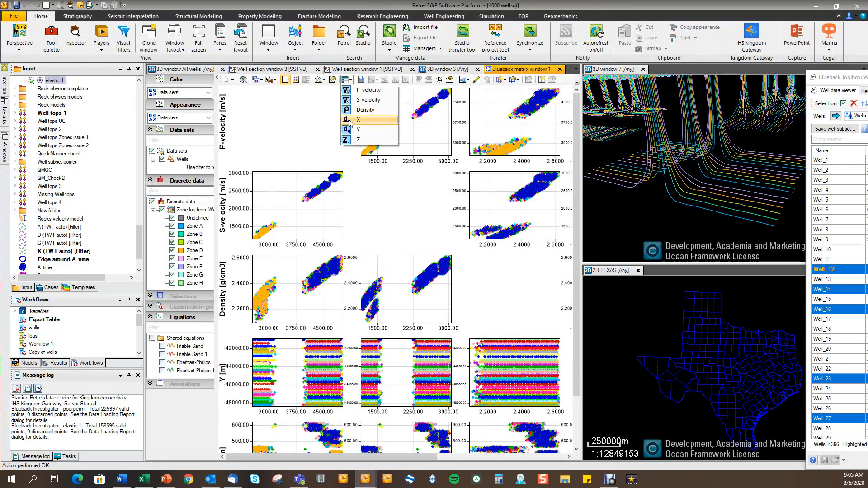
click(353, 129)
click(347, 81)
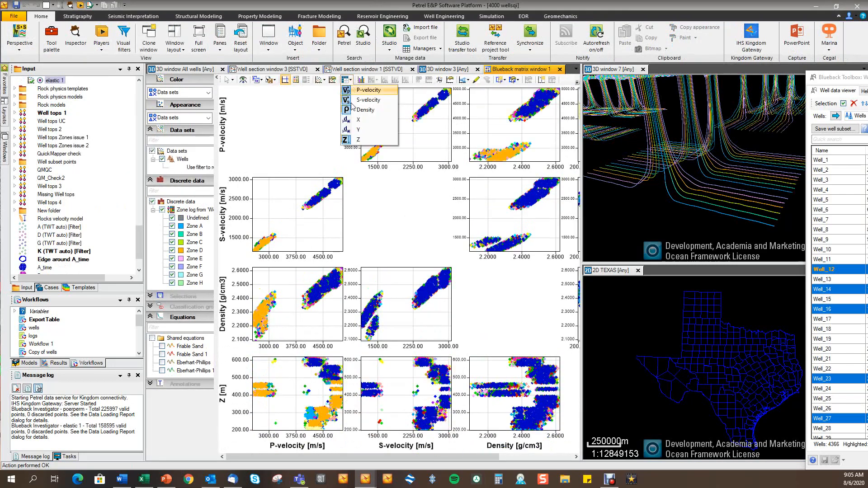
click(354, 138)
double_click(510, 70)
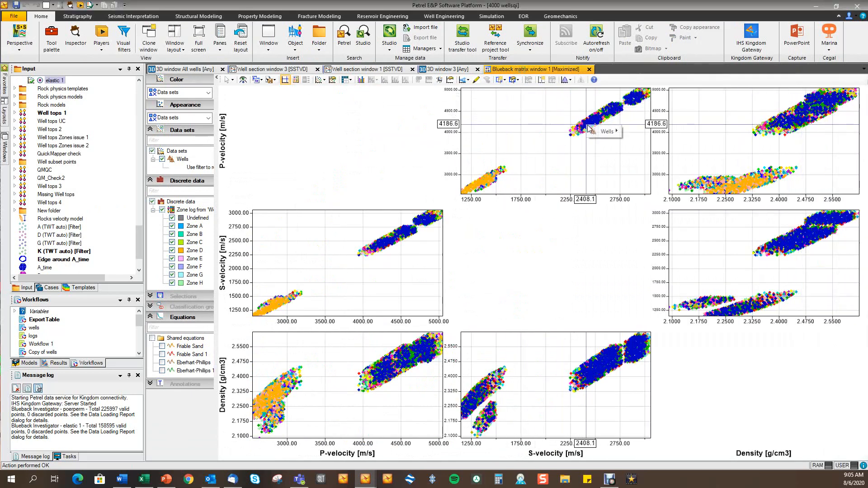
- Turn off coloring by well for the Wells data set and color the matrix points by the Well tops zone log
right_click(605, 137)
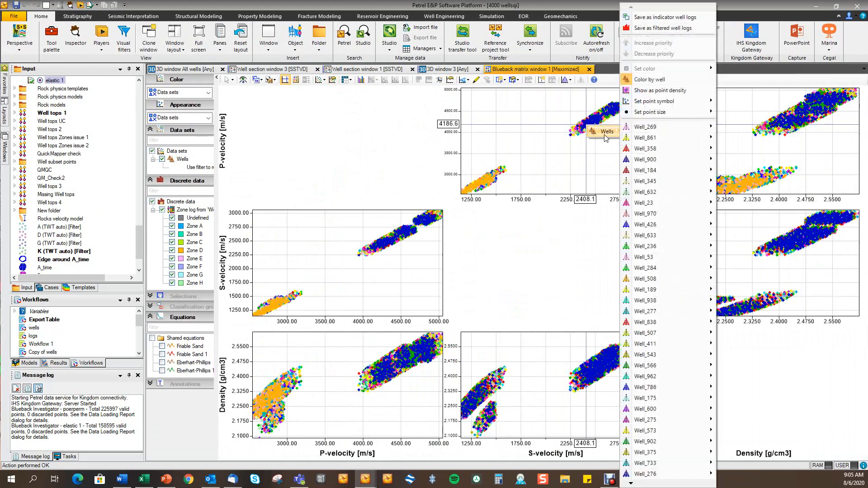
click(649, 79)
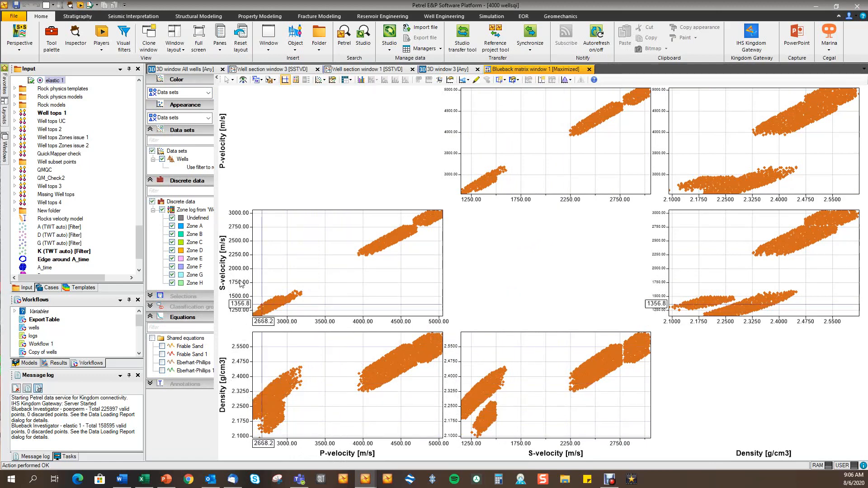
click(200, 92)
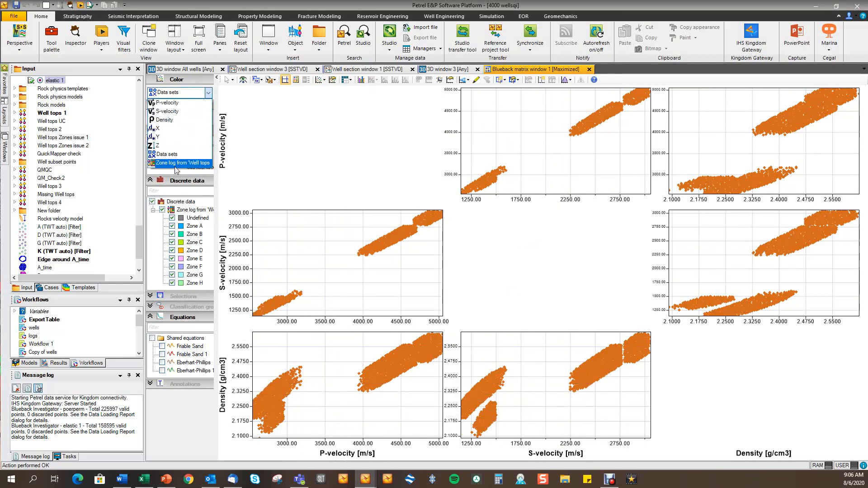
click(178, 163)
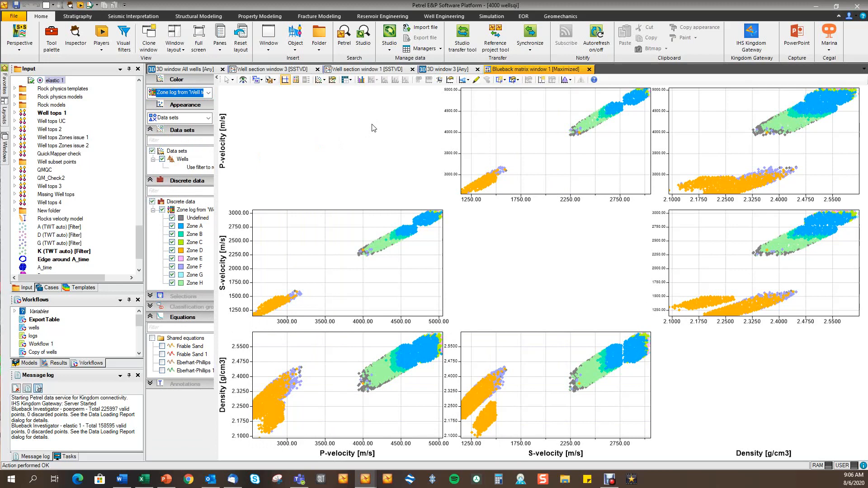
- Check the zones in Well section window 1, and filter the matrix crossplots to only Zone D and Zone F
click(381, 74)
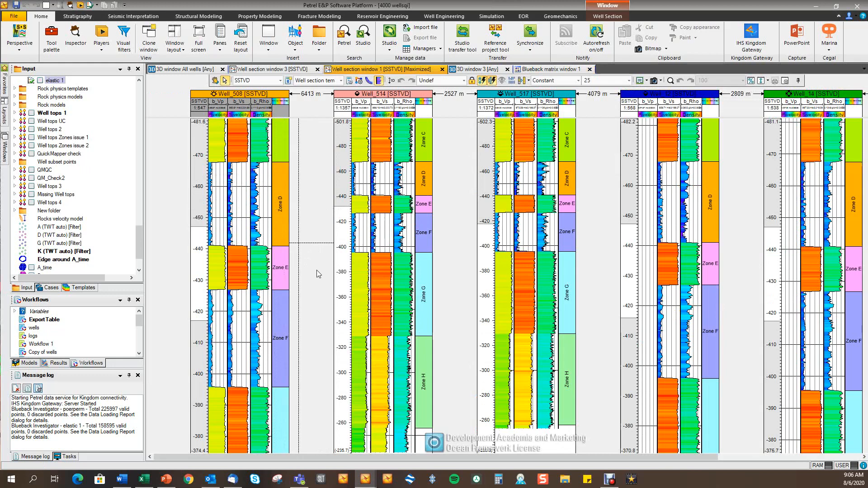
click(550, 71)
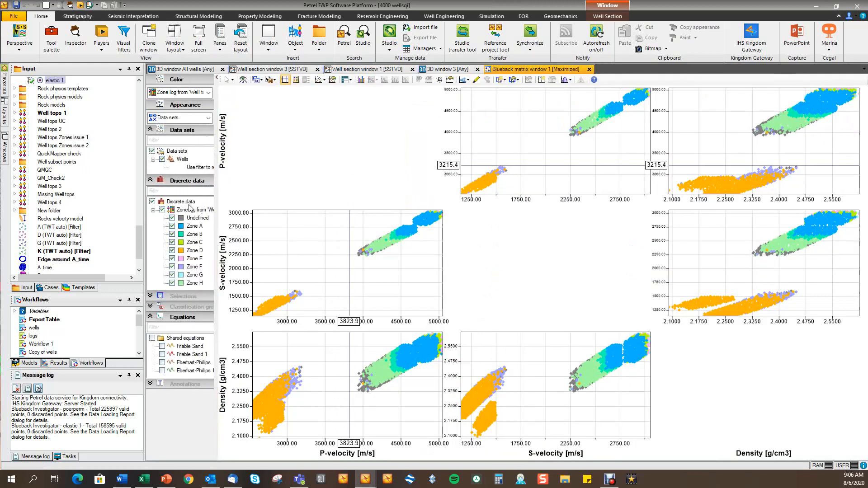
click(162, 210)
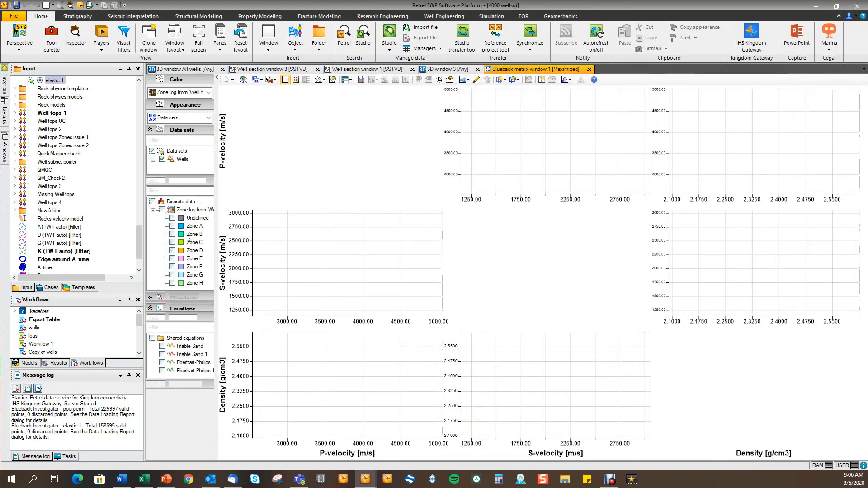
click(171, 251)
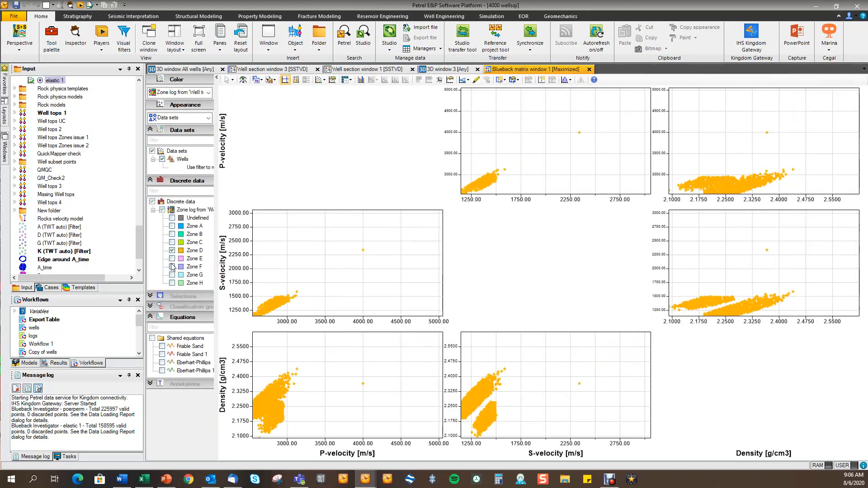
click(172, 267)
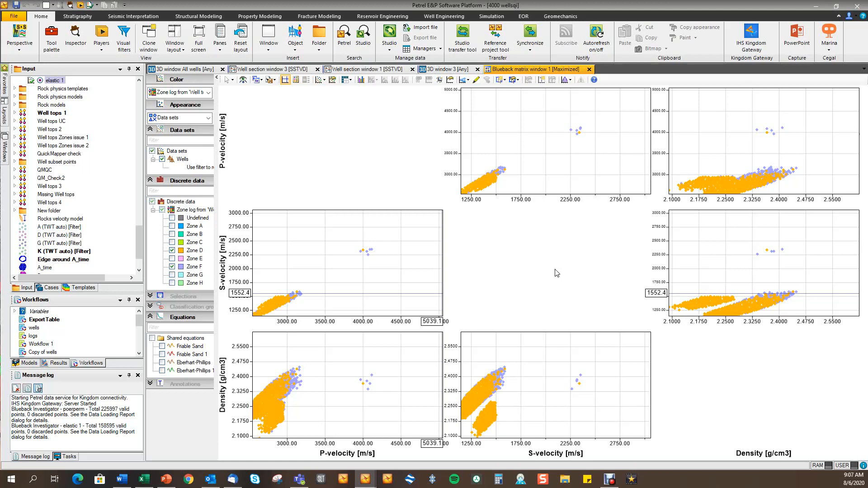
- Open Blueback Seismic Reservoir Characterization at EEI angle analysis and refresh the AI-GI crossplot from the b_Vp, b_Vs and b_Rho logs
click(829, 51)
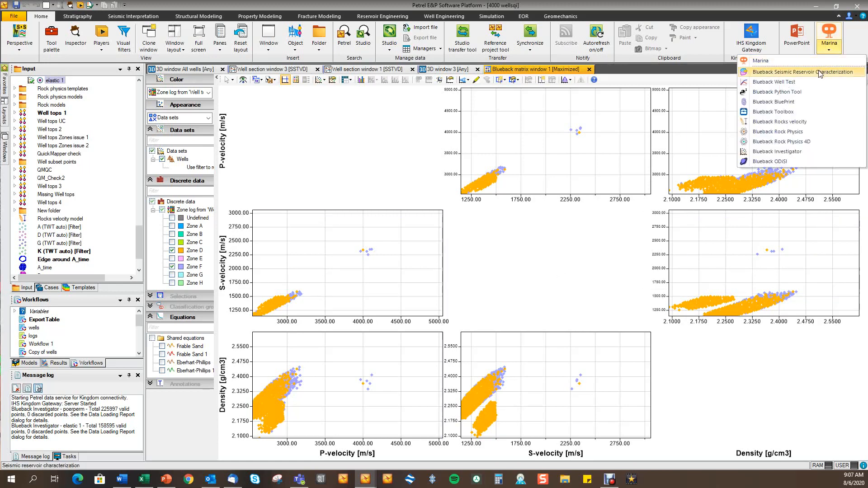
click(819, 72)
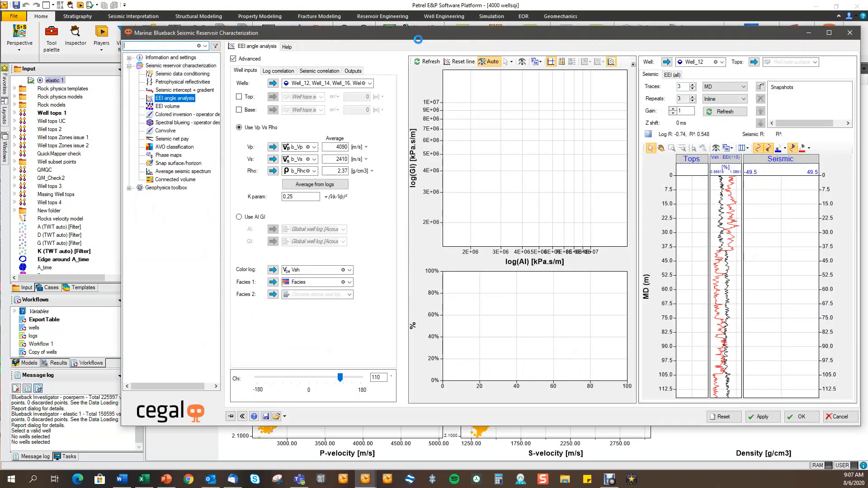
drag(427, 38, 403, 35)
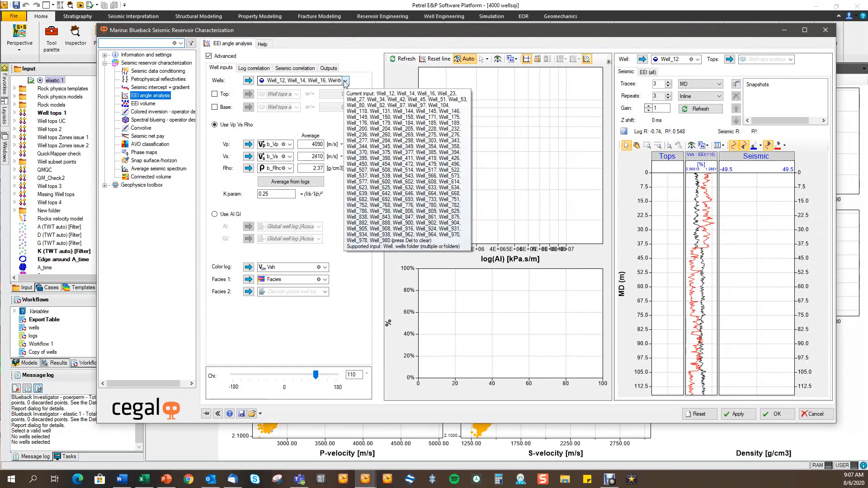
drag(336, 35, 329, 33)
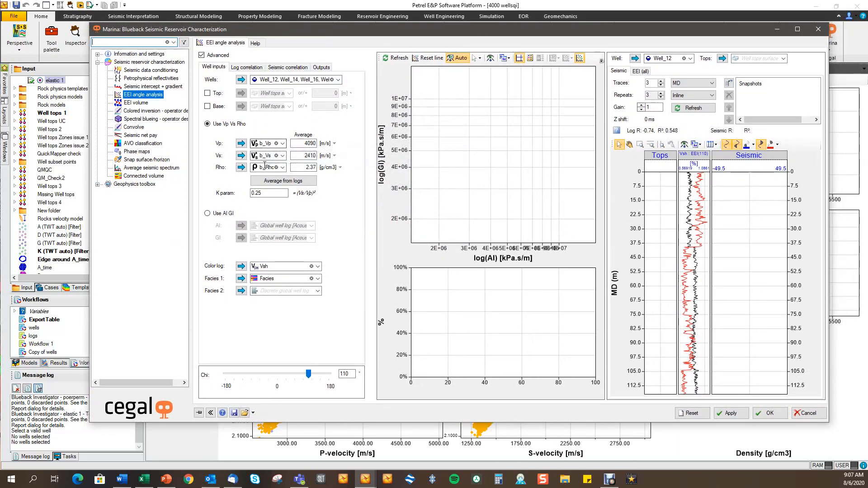
click(396, 59)
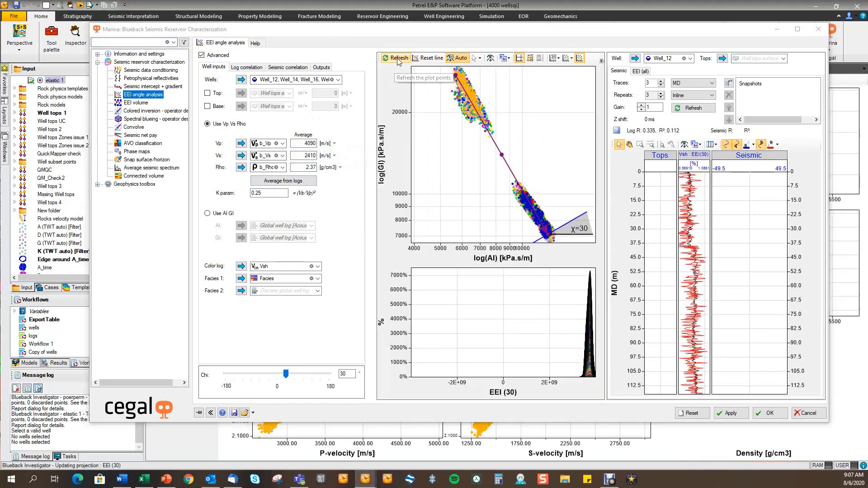
- With the log correlation settings shown, rotate the EEI projection line to Chi 104° and on to -11°, and show the output options
click(247, 67)
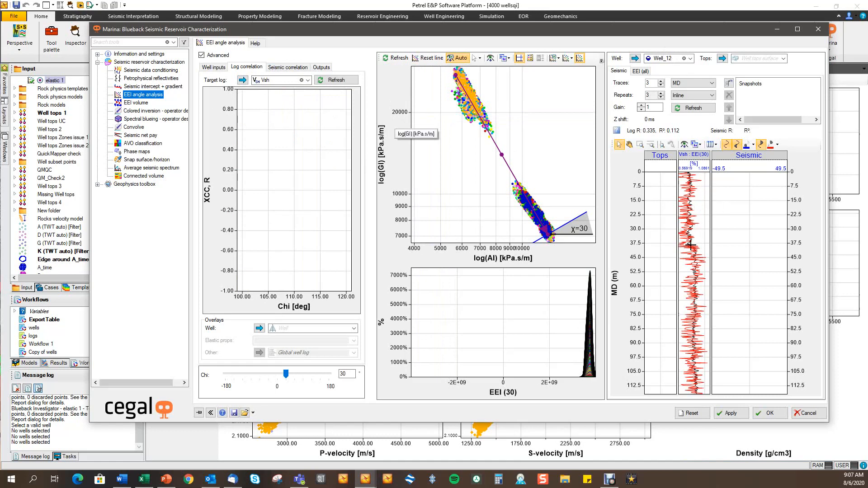
drag(546, 234, 571, 137)
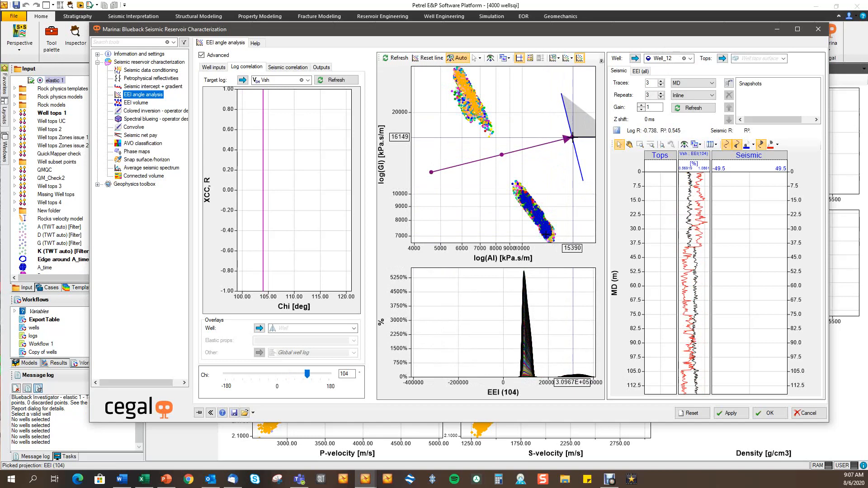
drag(572, 138, 492, 209)
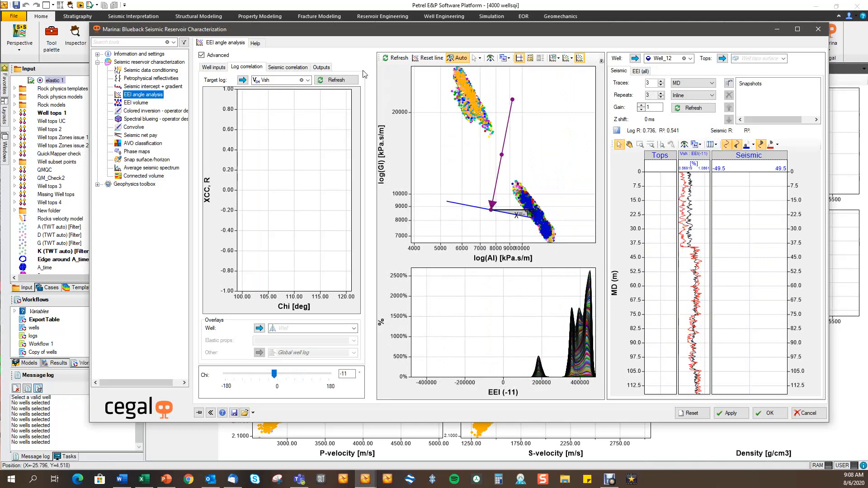
click(321, 67)
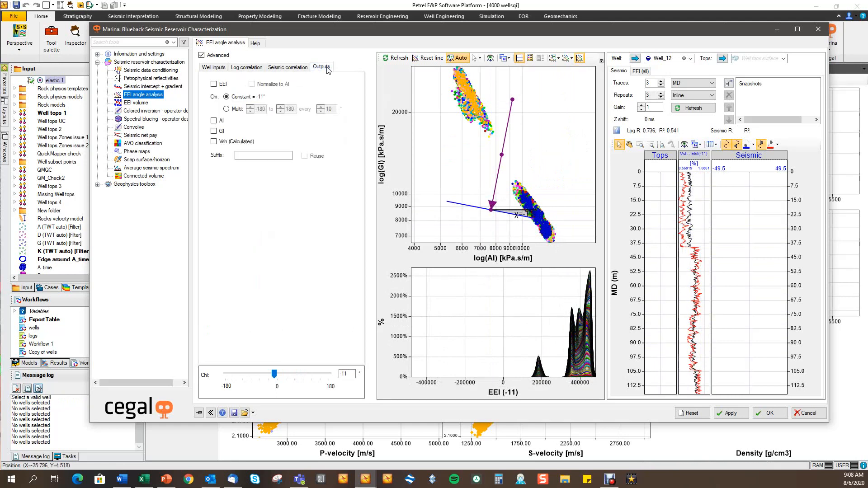
- Output EEI at the constant Chi of -11°, AI and GI logs with the suffix "demo", and close the EEI angle analysis
click(213, 84)
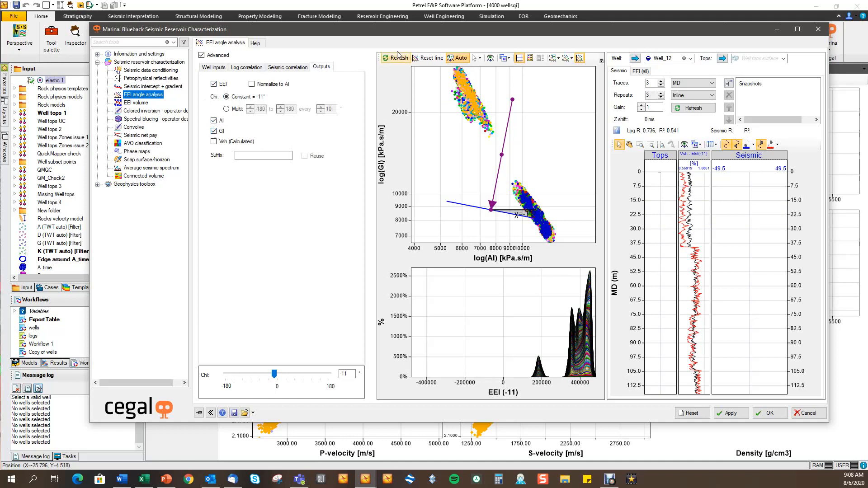
drag(401, 28, 394, 26)
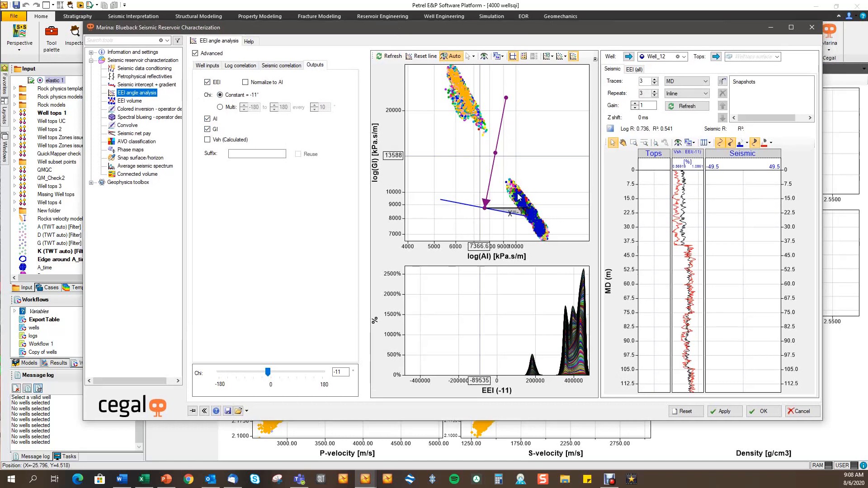
click(281, 153)
text(?demo)
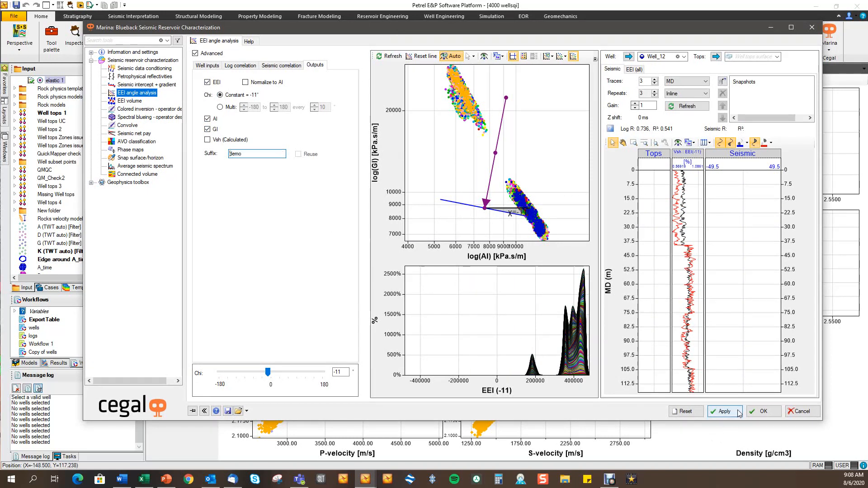
click(763, 412)
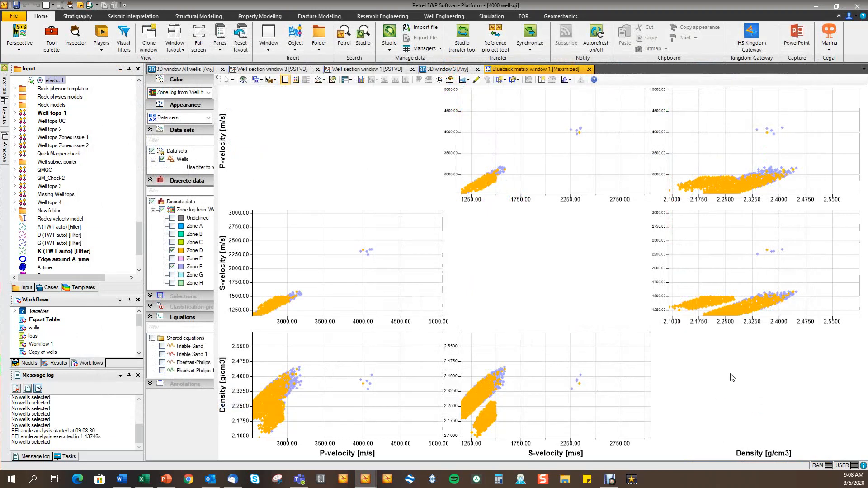
- Display the EEI(-11) demo, AI demo and GI demo logs in Well section window 1
click(366, 69)
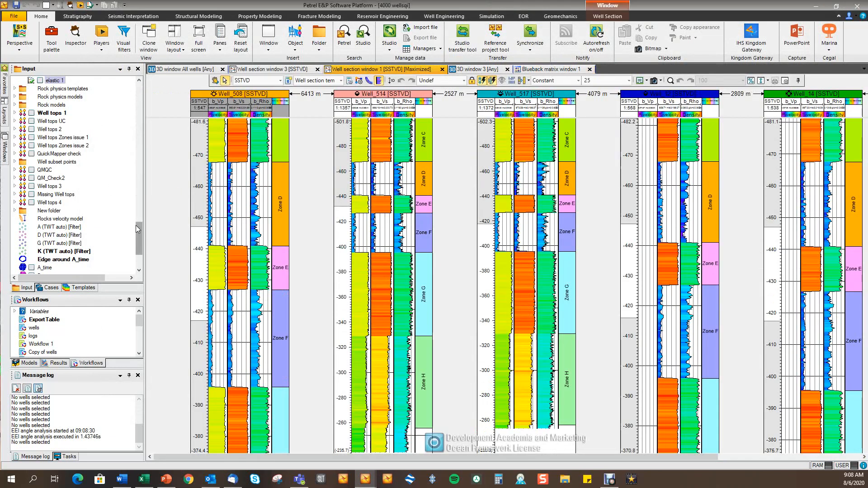
drag(138, 234, 142, 187)
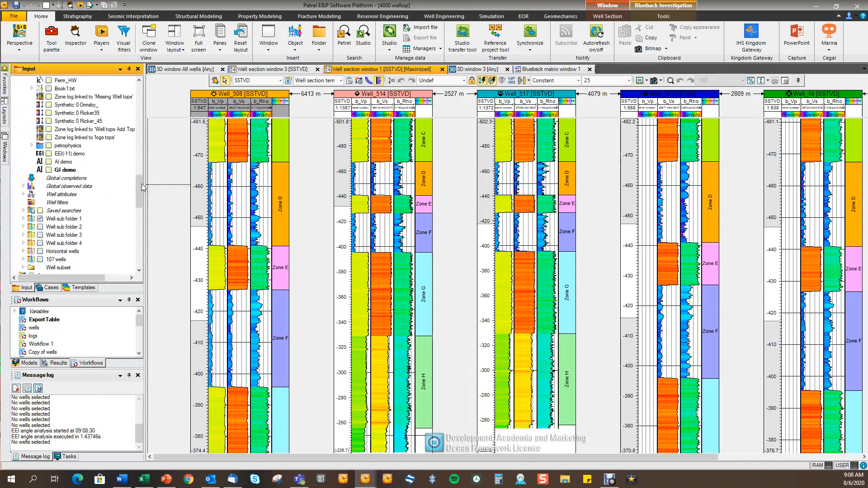
click(49, 154)
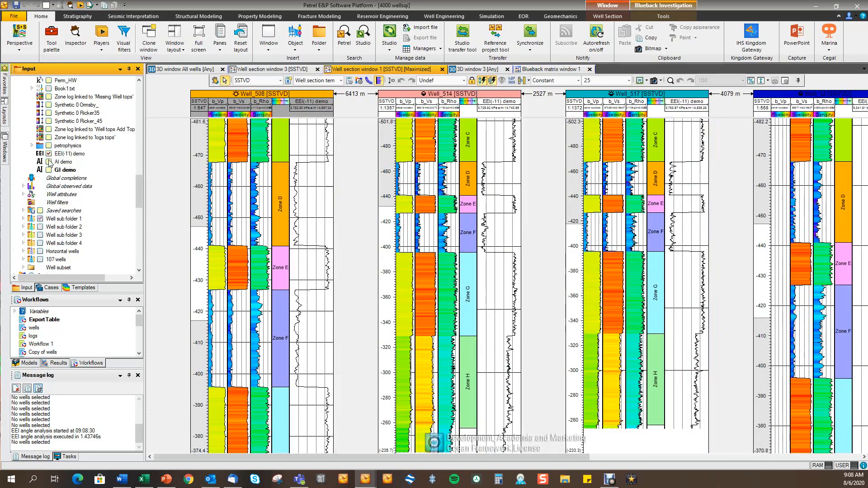
click(48, 162)
click(49, 170)
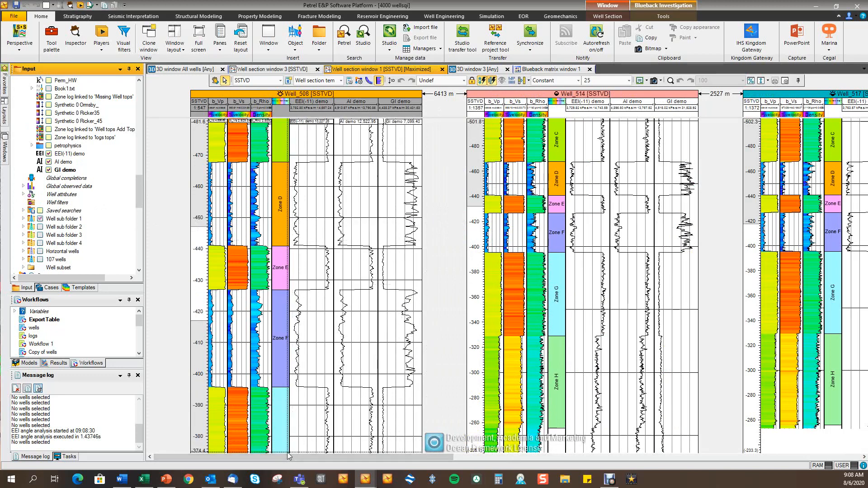
- Examine the coverage of the elastic input logs and the EEI(-11), AI and GI demo logs across the section wells and Zones B to F
drag(867, 74, 765, 62)
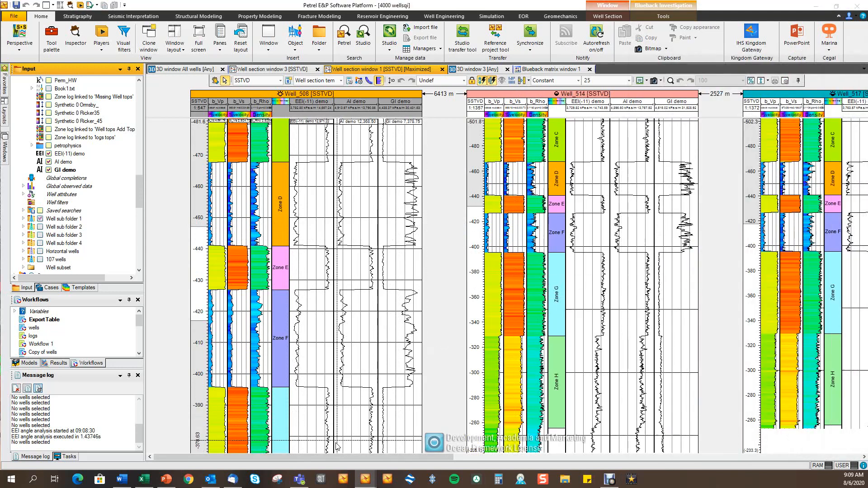
drag(324, 457, 329, 457)
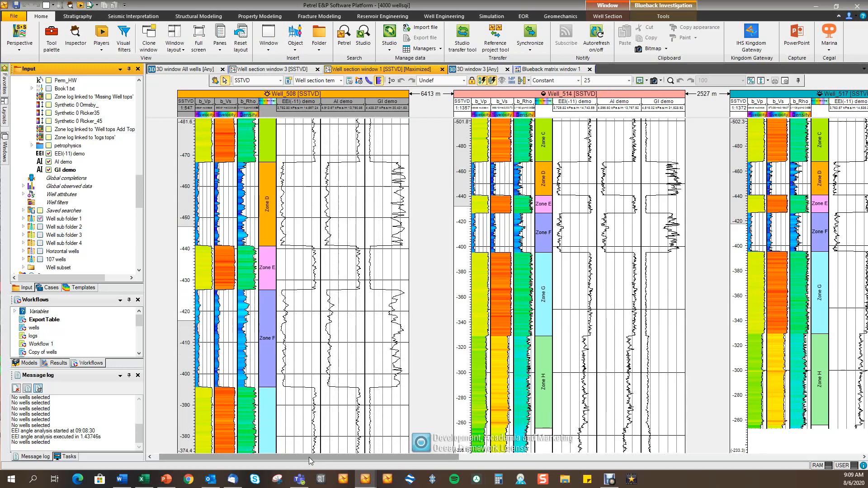
drag(303, 458, 699, 486)
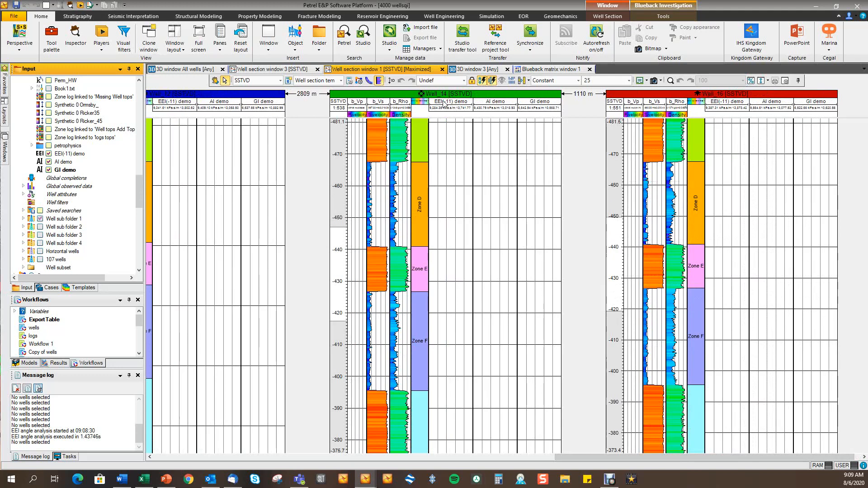
drag(867, 52, 788, 51)
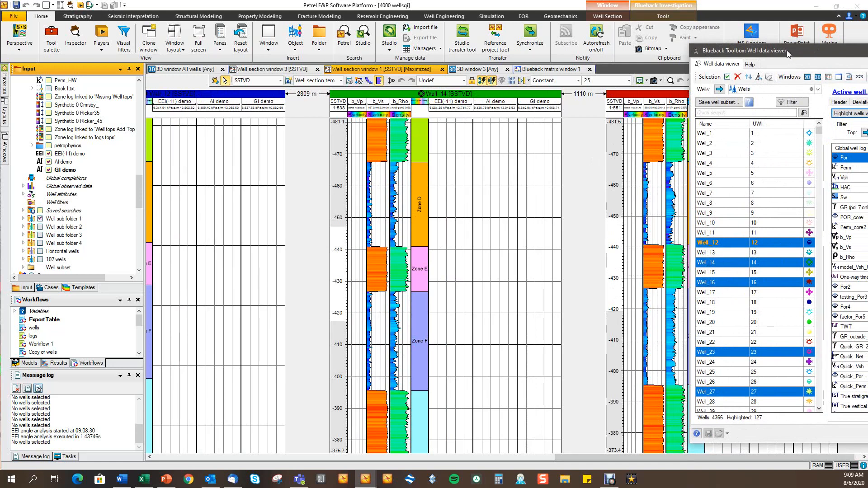
drag(788, 51, 867, 52)
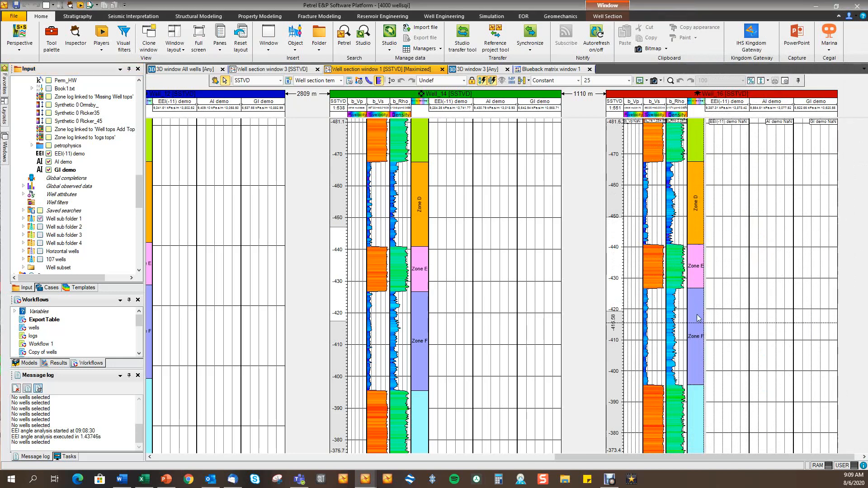
scroll(586, 326, up, 3)
scroll(586, 326, up, 1)
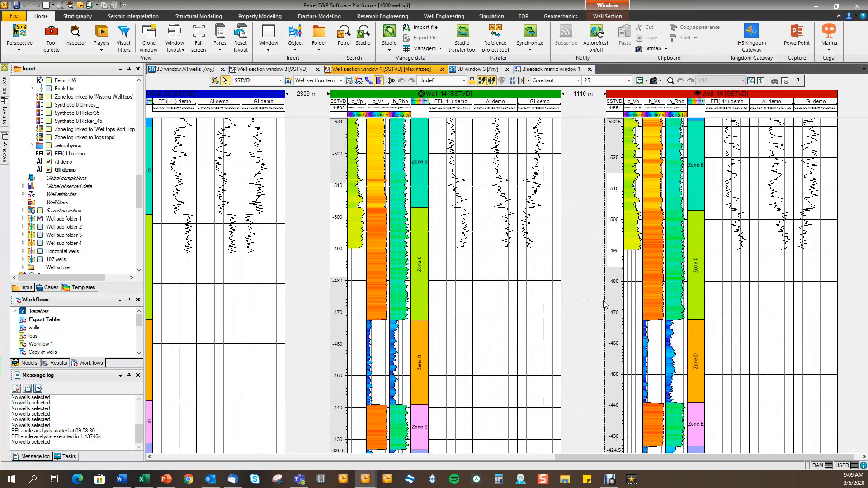
drag(603, 458, 556, 456)
scroll(676, 262, down, 2)
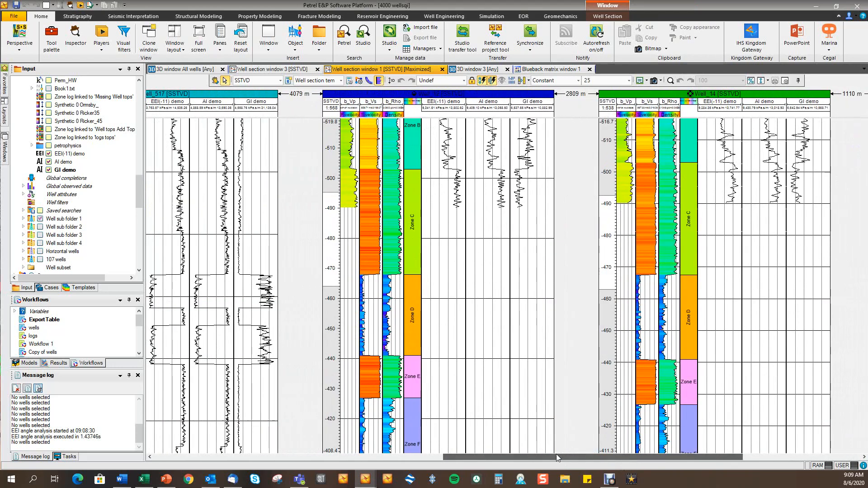
- Bring back the Well data viewer and select the b_Vp, b_Vs and b_Rho global logs
drag(867, 47, 415, 36)
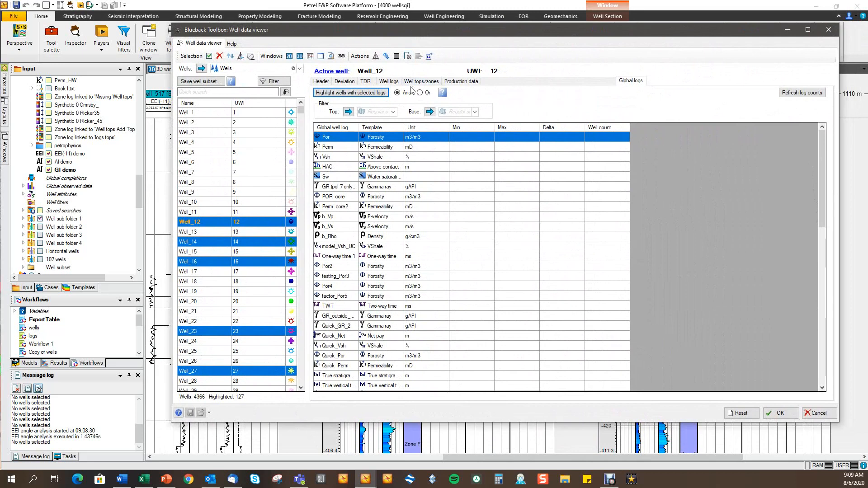
click(336, 217)
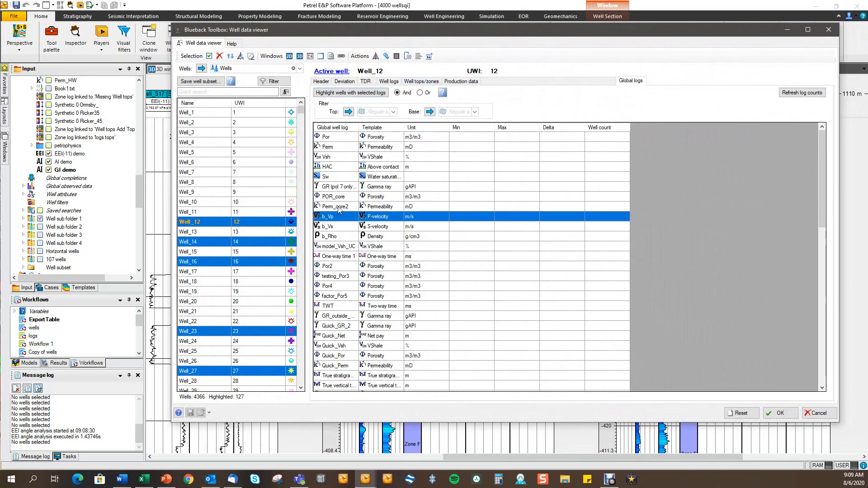
ctrl+click(331, 227)
ctrl+click(333, 238)
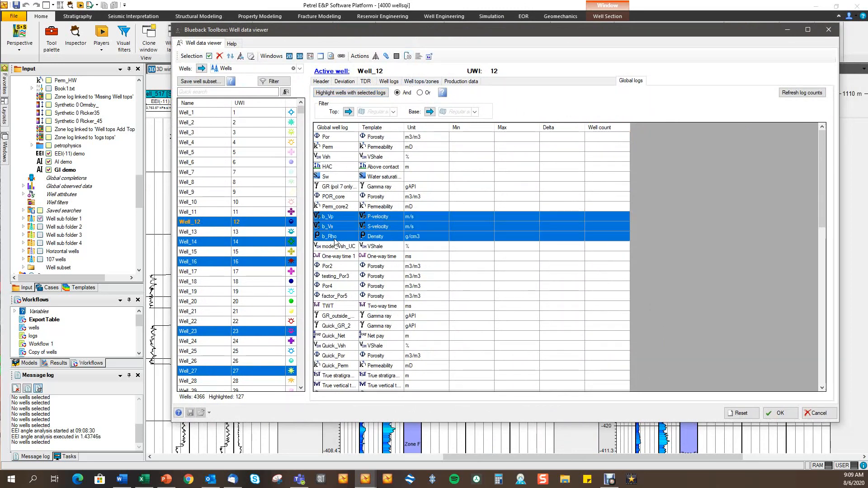
- Limit the global log filter to the interval between top surface D and base surface G
click(393, 112)
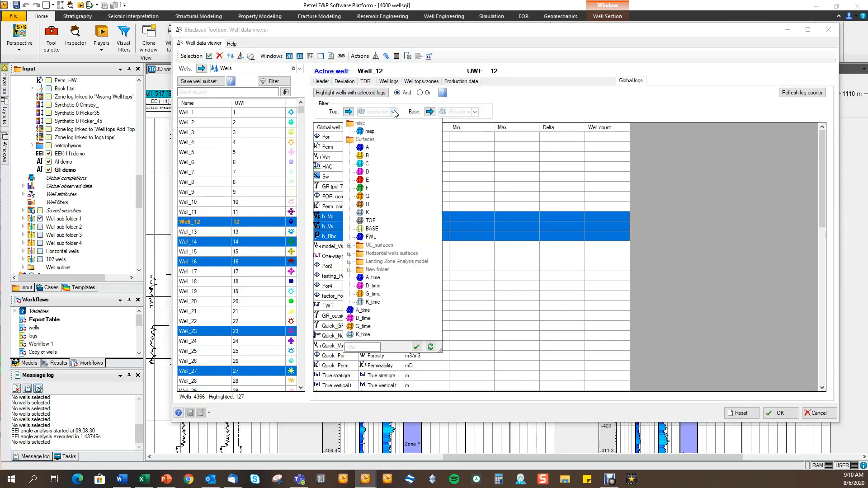
click(367, 172)
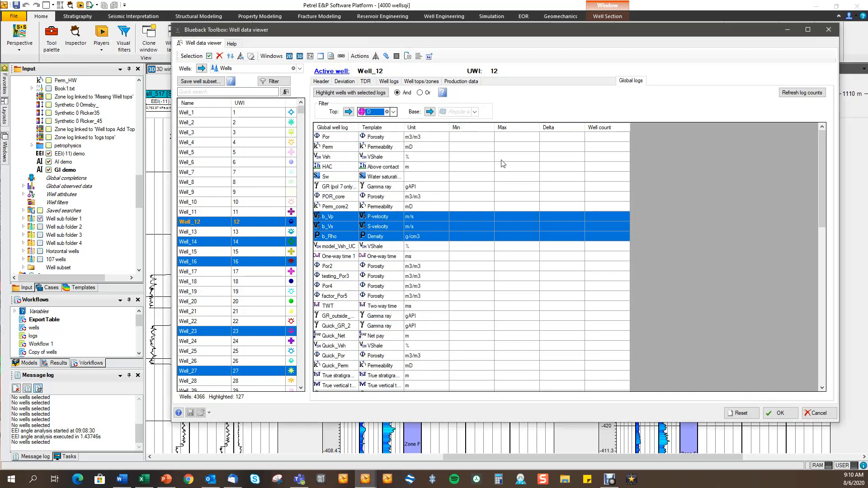
click(474, 112)
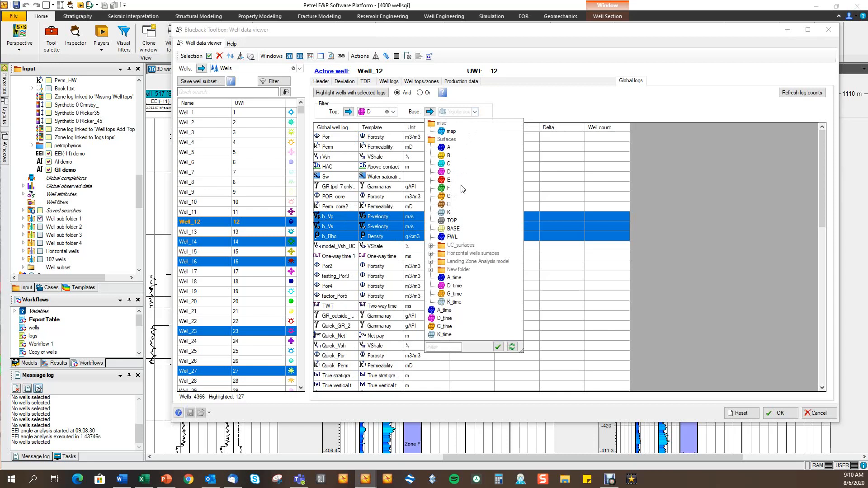
click(521, 98)
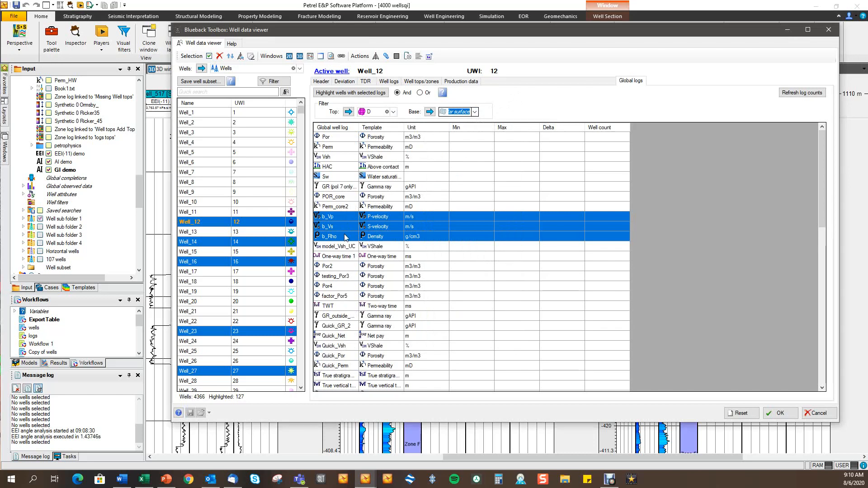
click(475, 112)
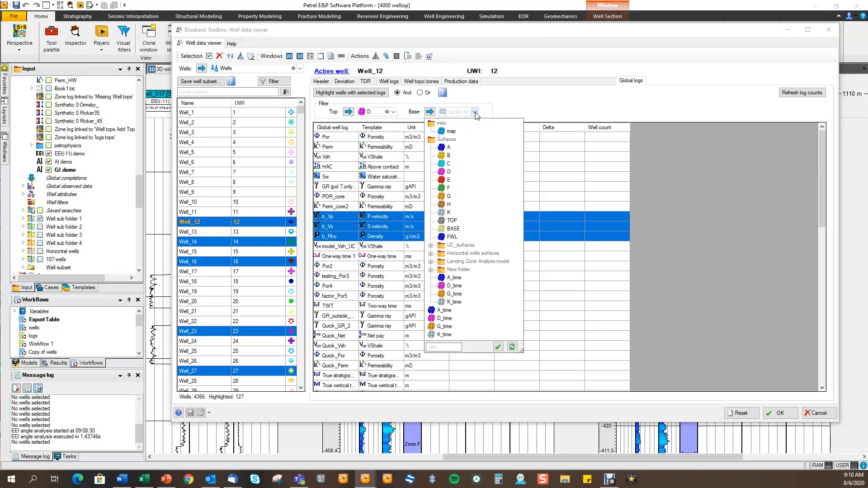
click(449, 196)
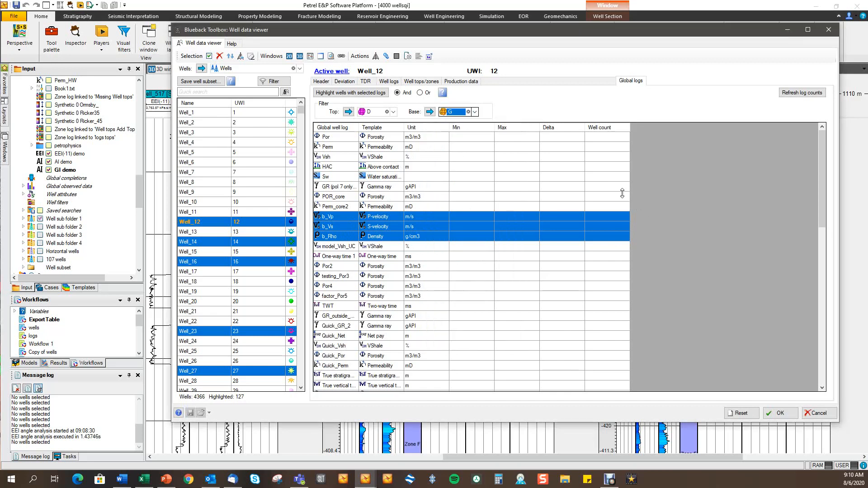
drag(481, 31, 496, 26)
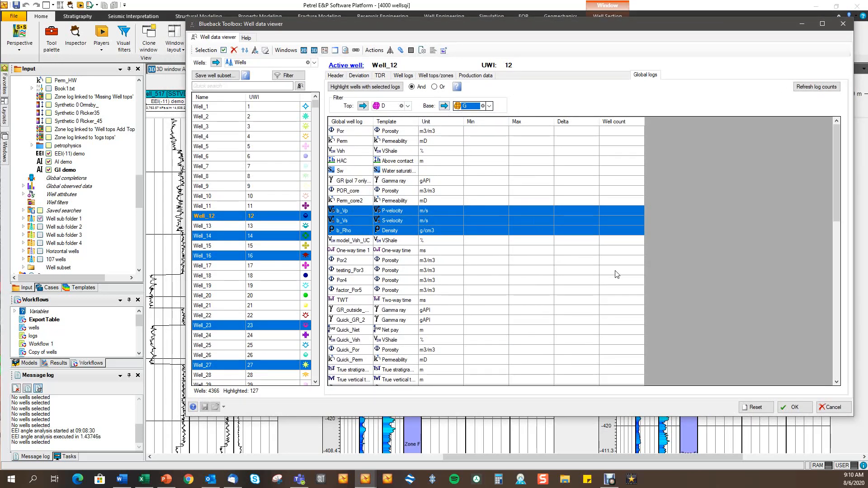
- Highlight the wells that have all three selected elastic logs within the filtered interval
click(360, 87)
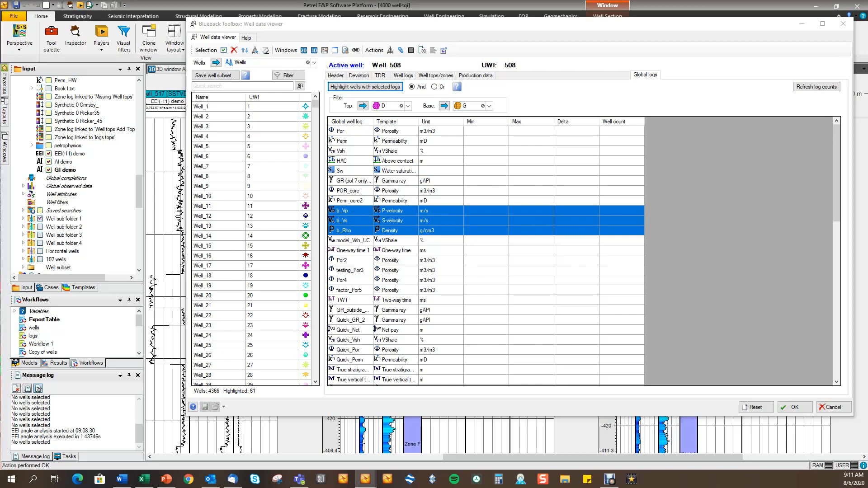
click(755, 33)
drag(754, 32, 735, 37)
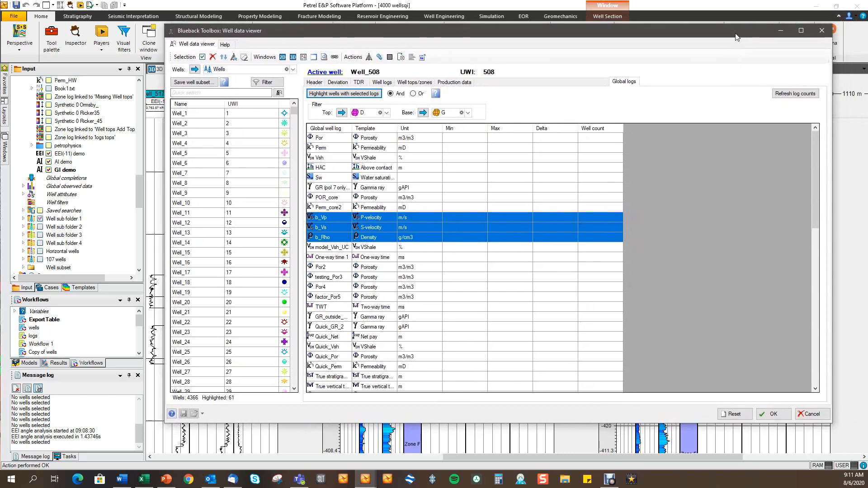